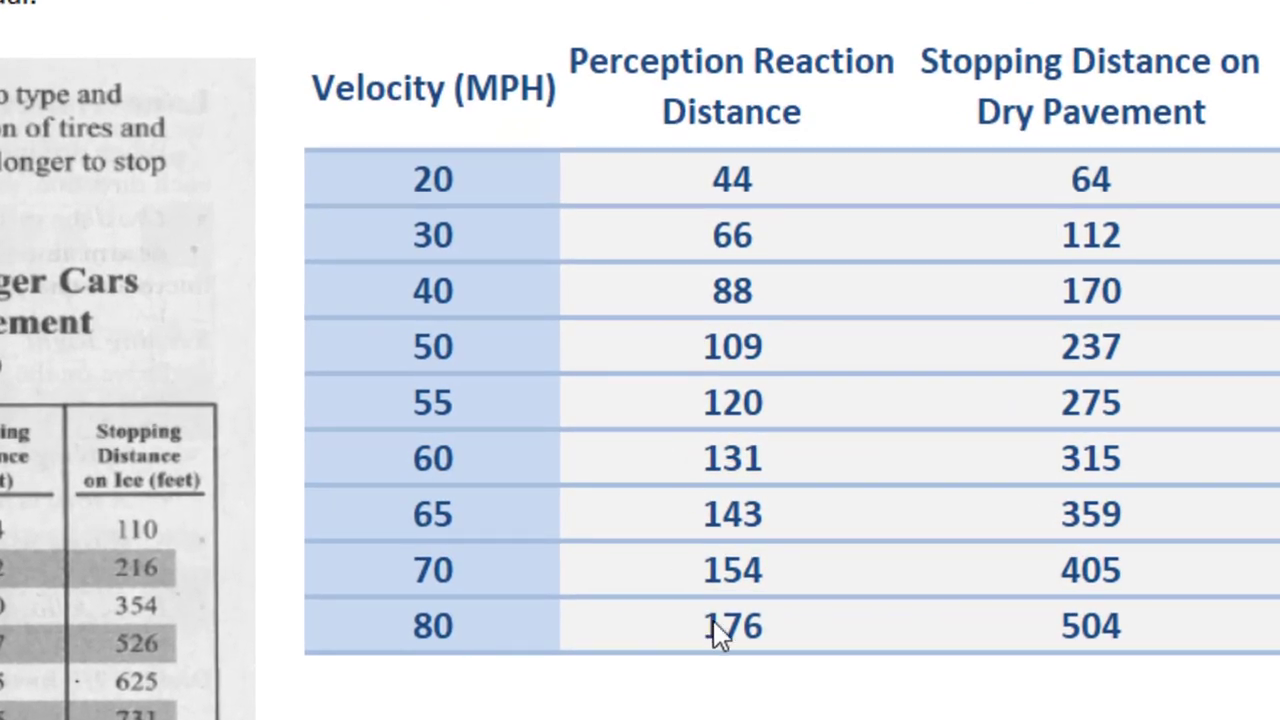
Insert a plain Scatter chart from the Velocity (MPH) and Perception Reaction Distance columns, including their headers
left_click(406, 65)
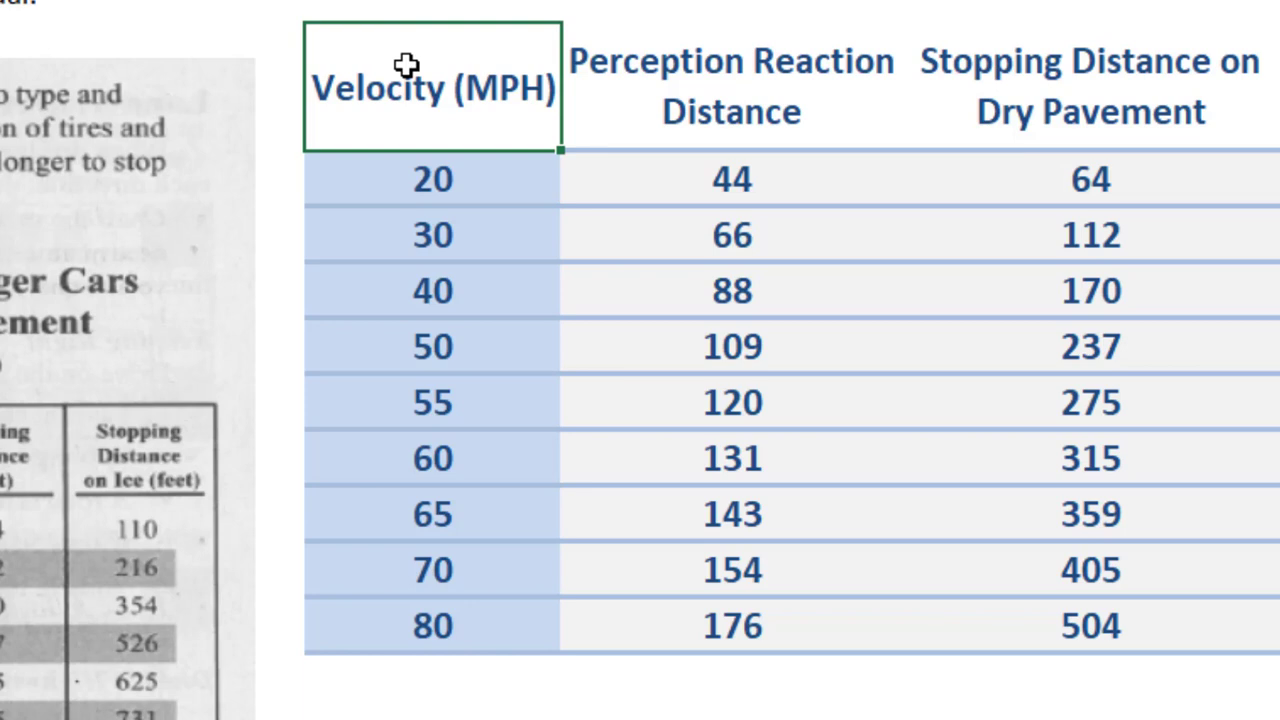
left_click_drag(406, 65, 666, 614)
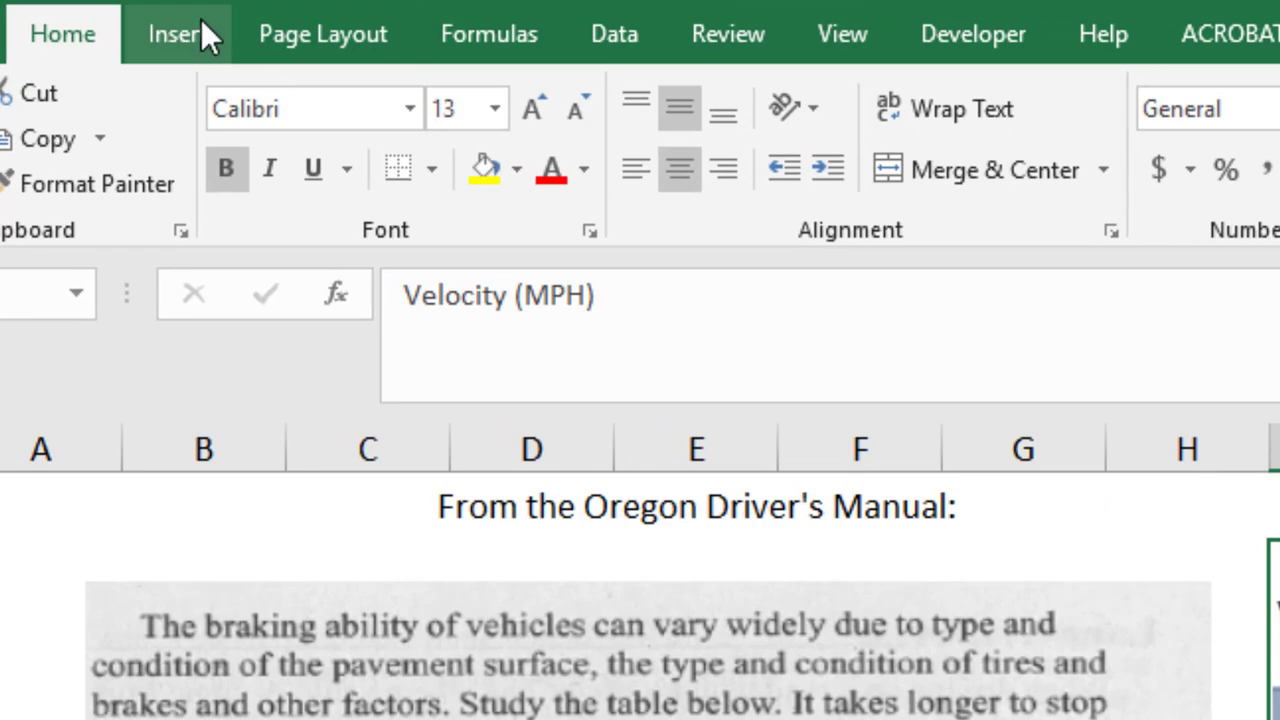
left_click(201, 22)
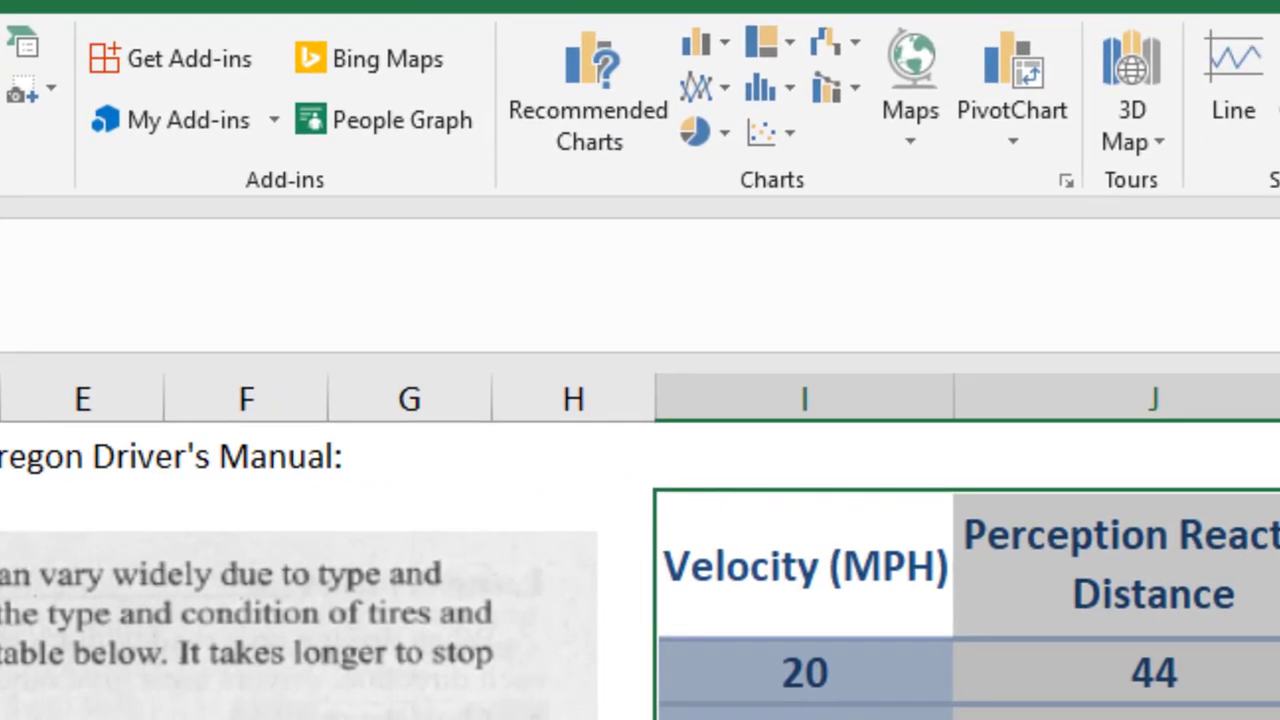
left_click(764, 136)
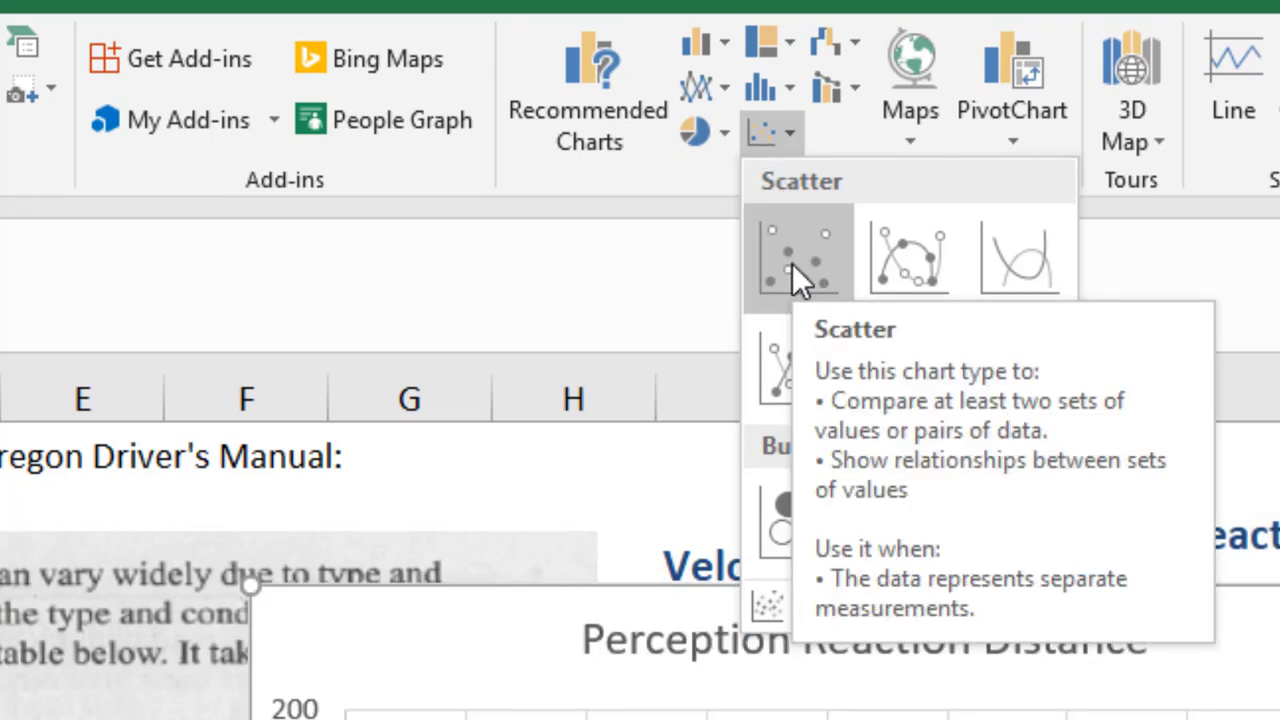
left_click(792, 263)
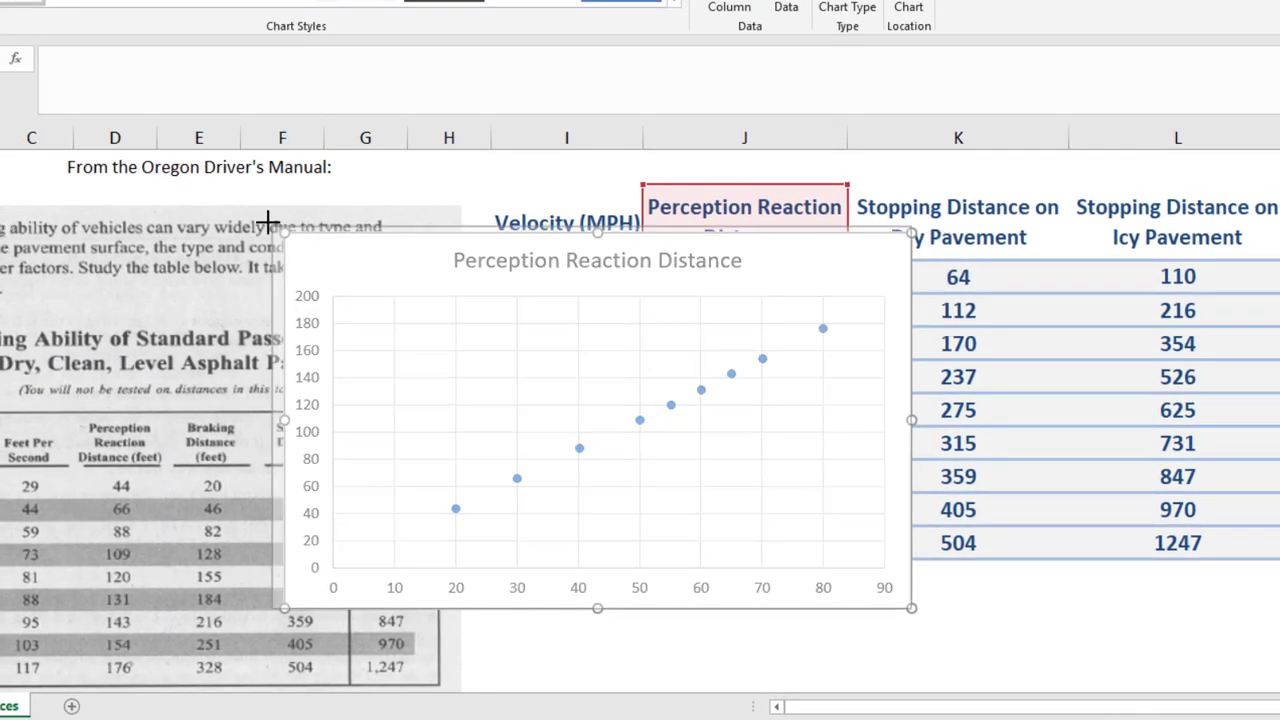
Resize the scatter chart and move it near the top of the sheet so it spans from about column E to column L
left_click_drag(268, 220, 179, 157)
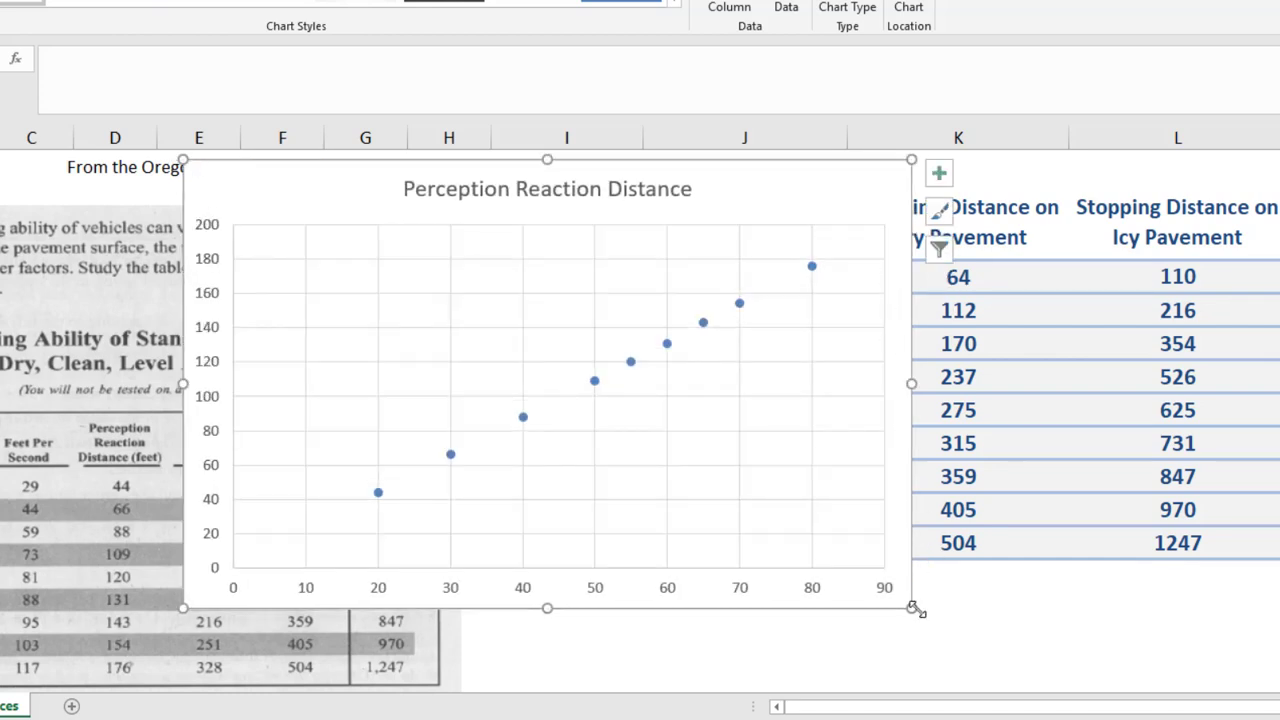
left_click_drag(913, 608, 1272, 674)
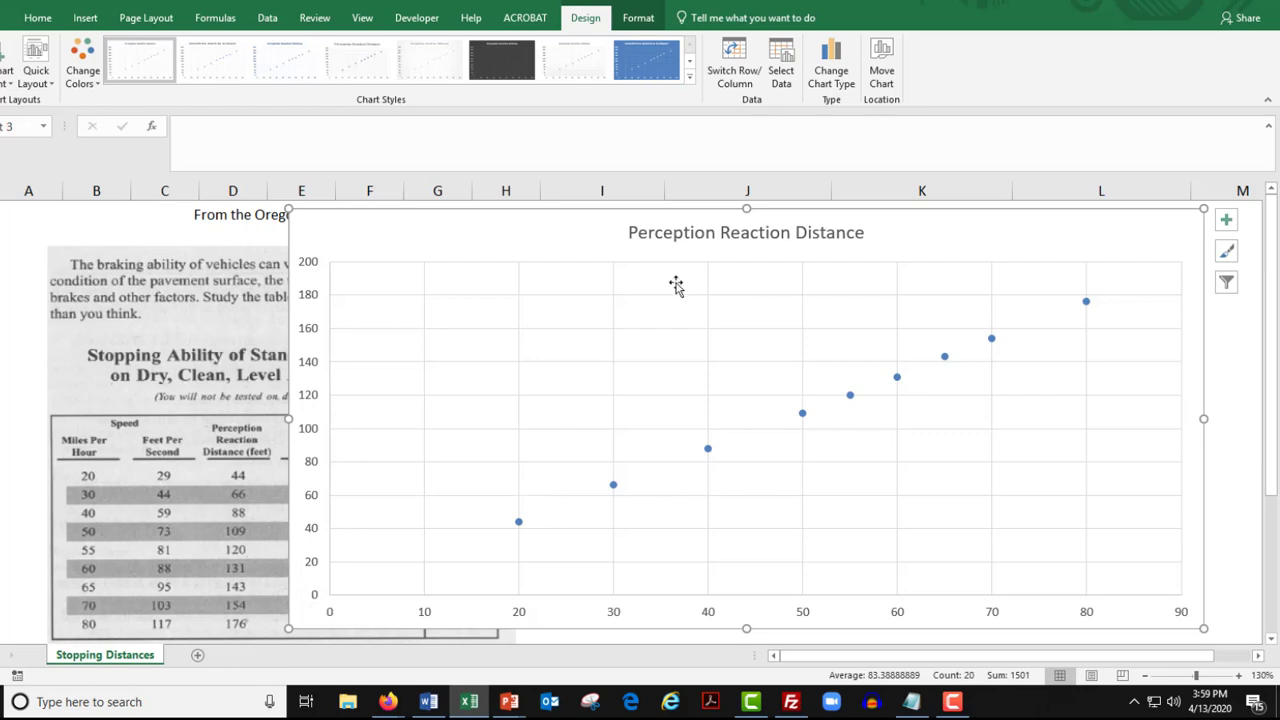
left_click_drag(694, 211, 727, 206)
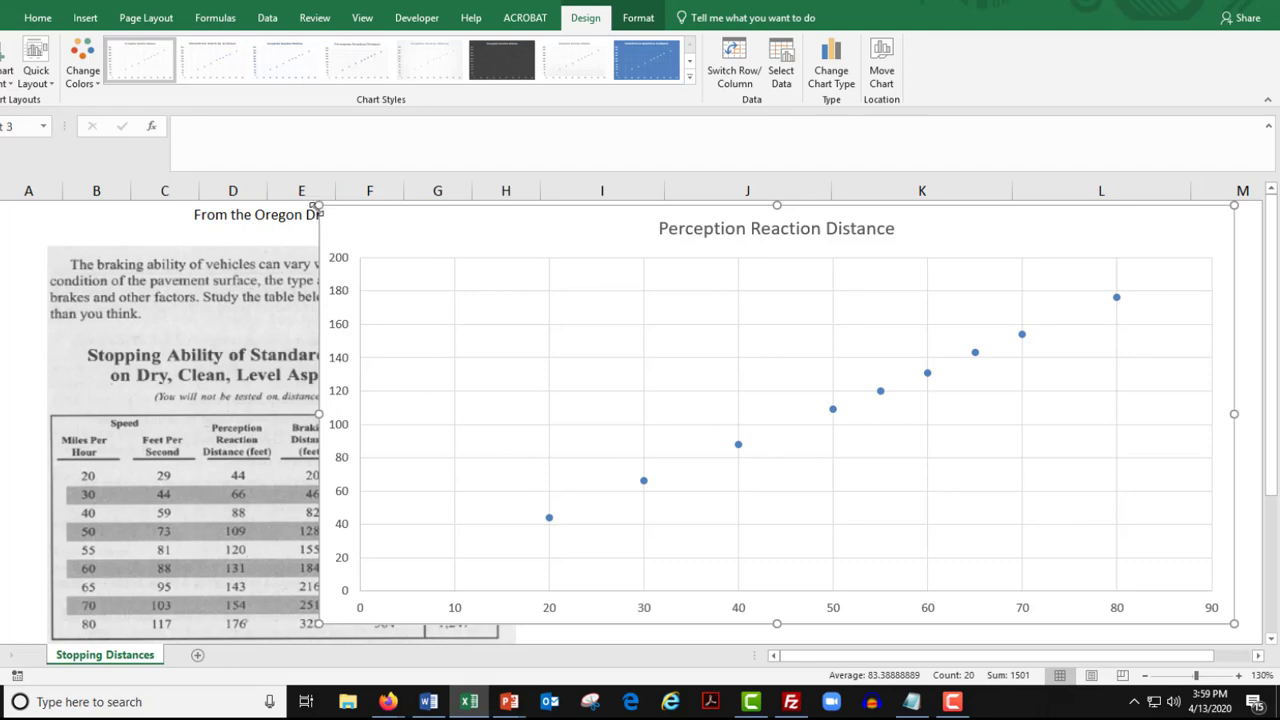
left_click_drag(316, 206, 418, 267)
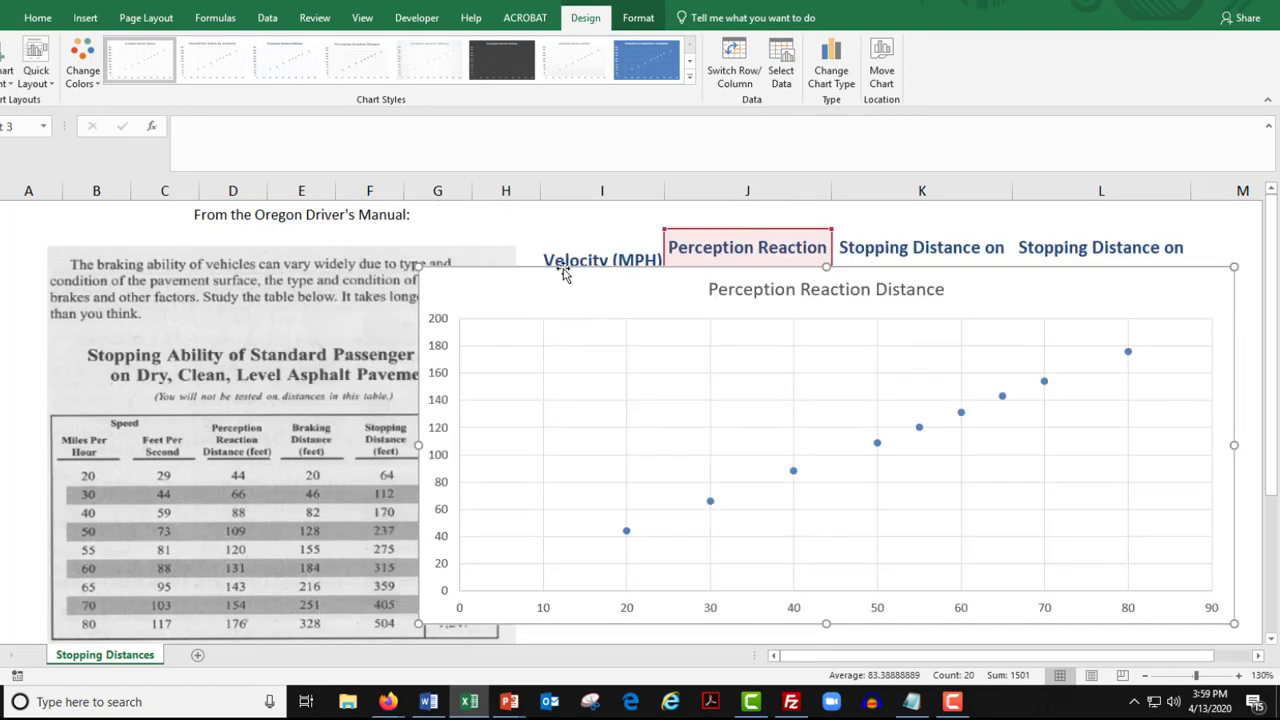
left_click_drag(563, 275, 438, 221)
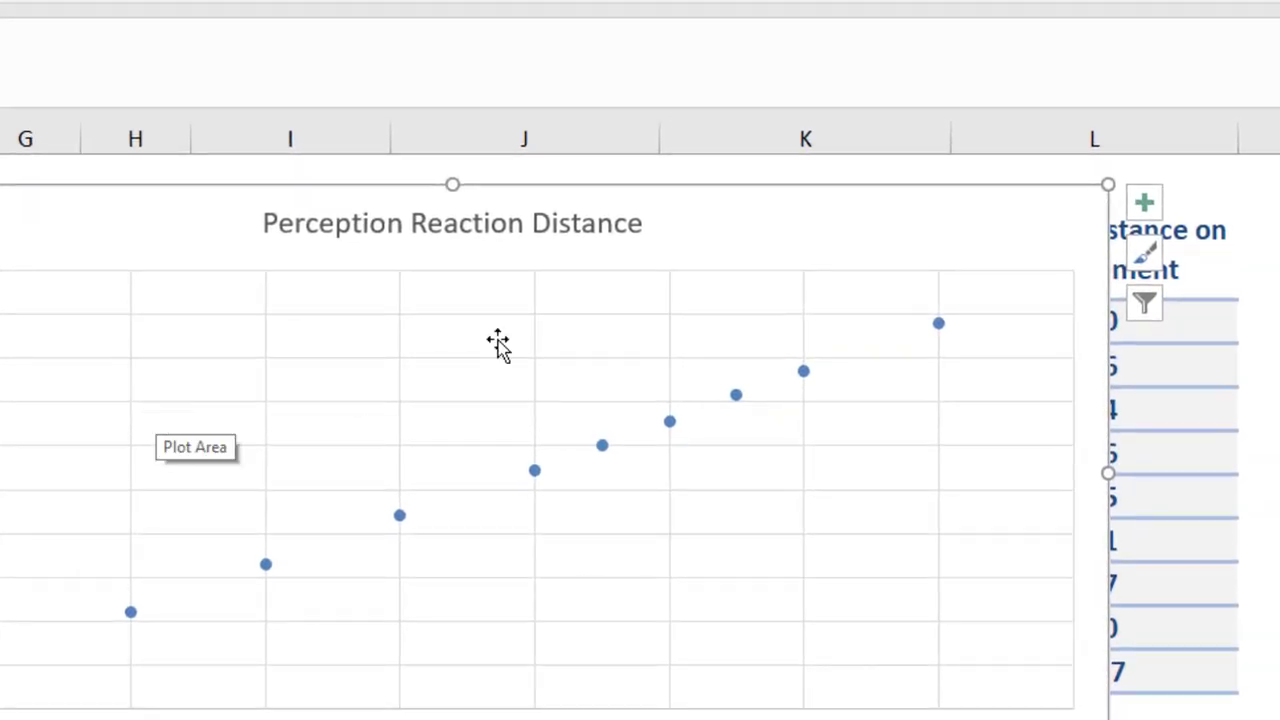
left_click(4, 420)
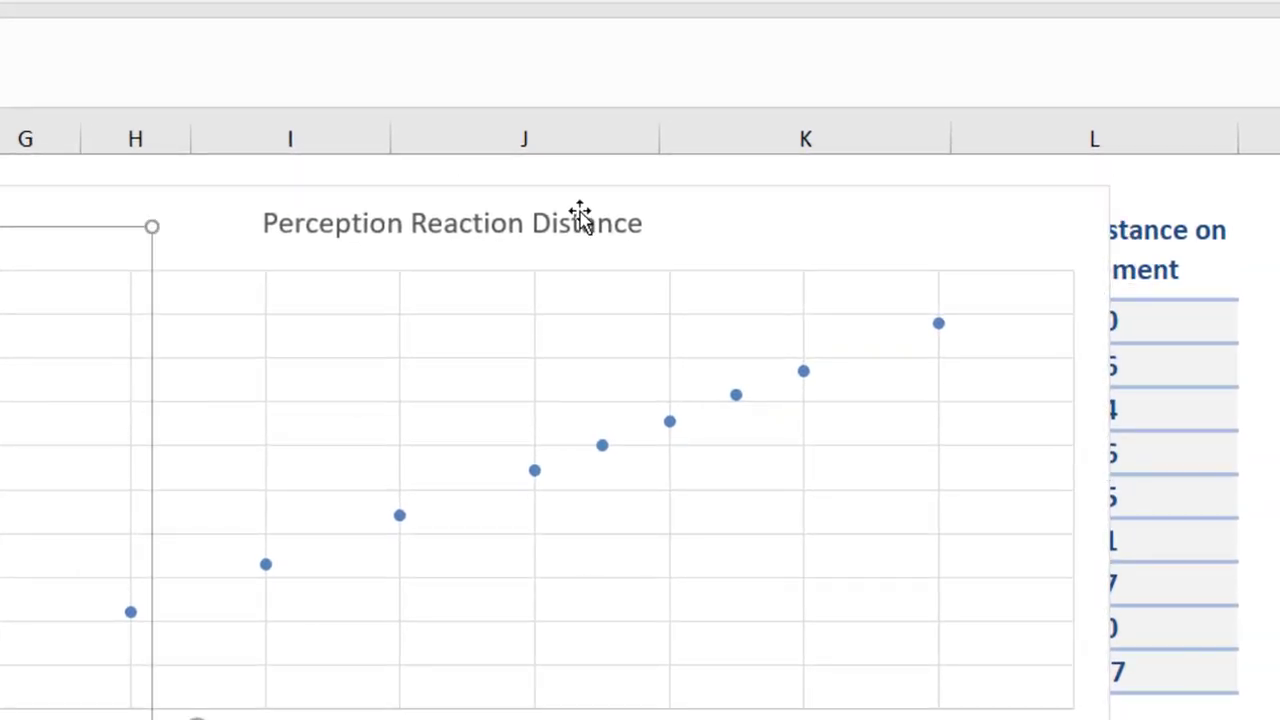
left_click(673, 220)
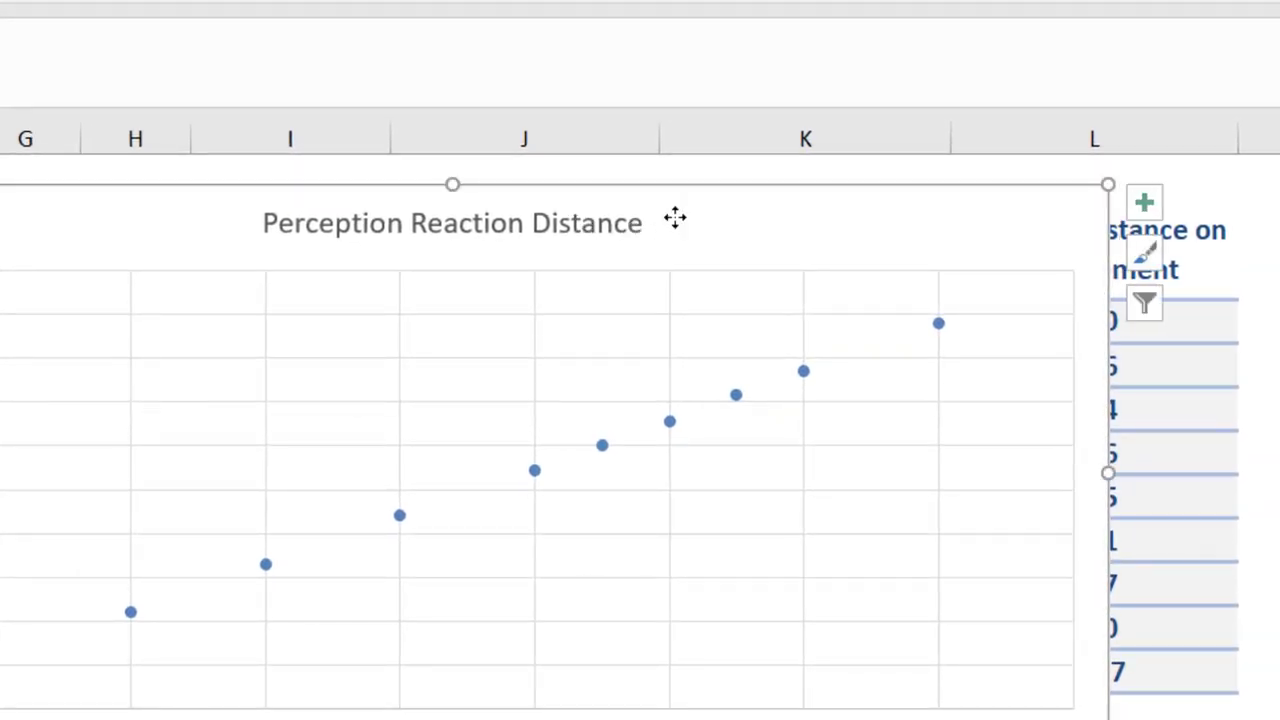
Add axis titles to the chart and set the horizontal axis title to "Speed (MPH)"
left_click(1145, 212)
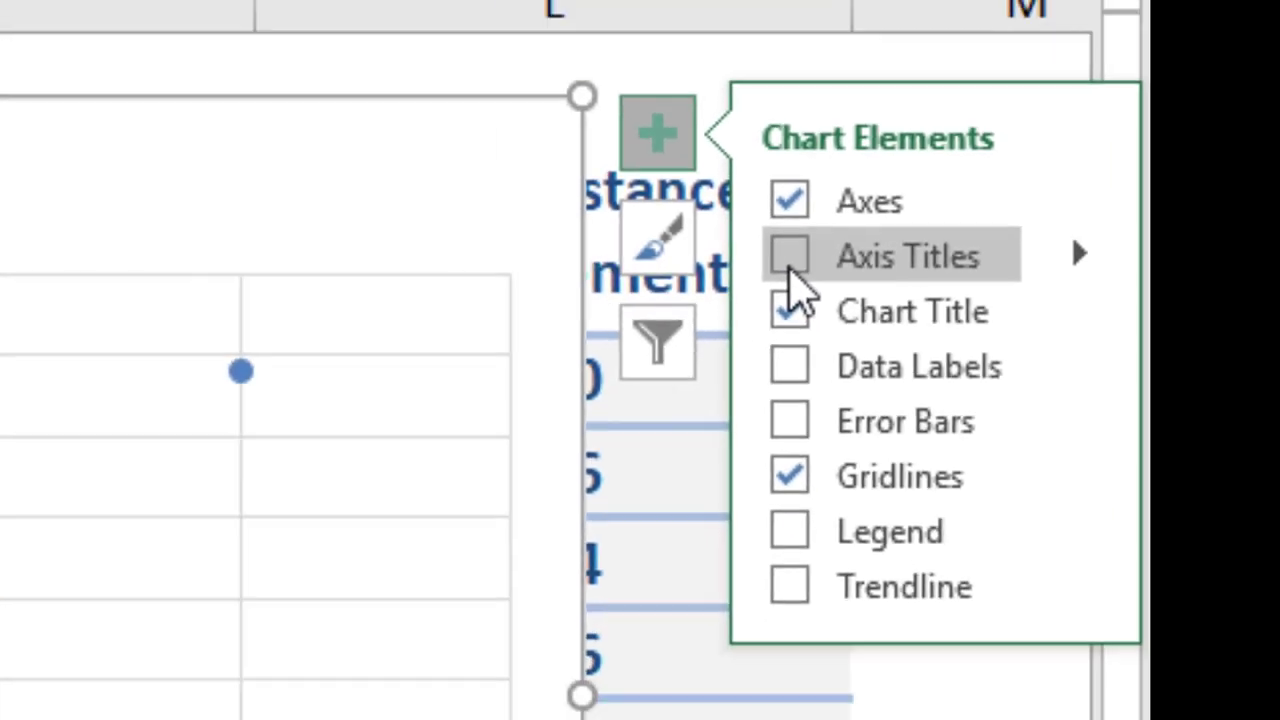
left_click(582, 262)
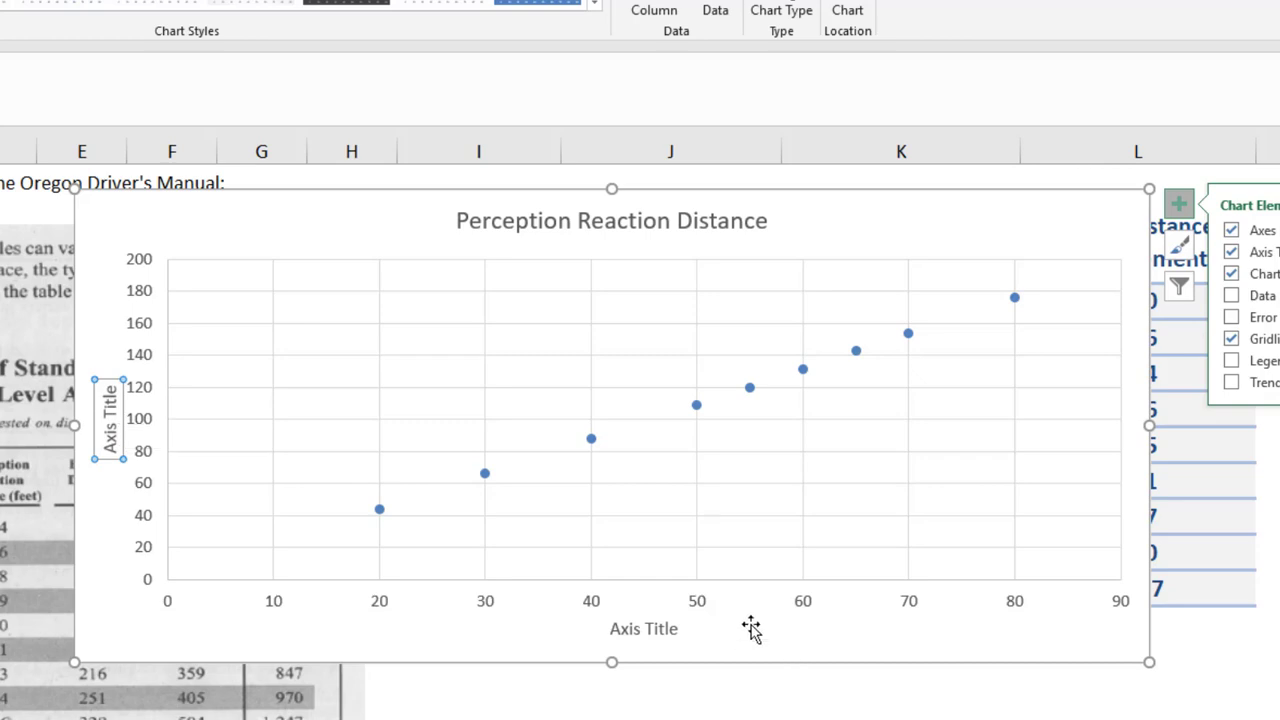
left_click(626, 628)
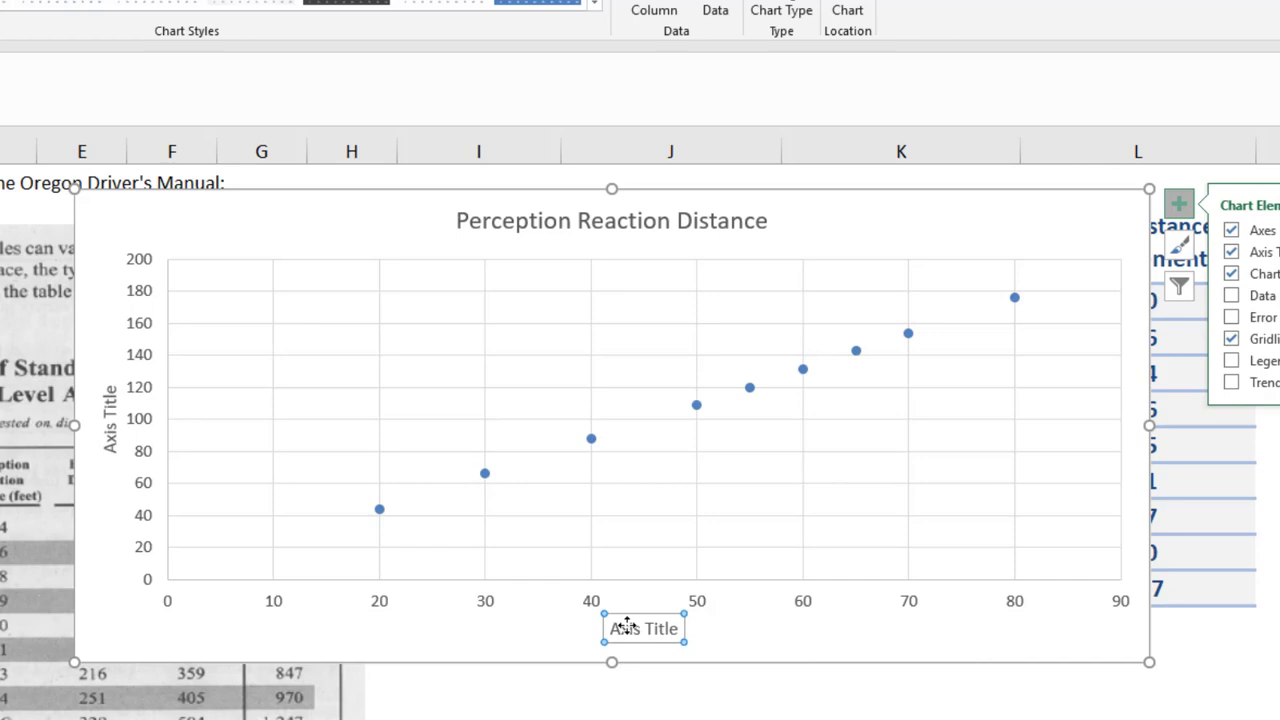
left_click(626, 628)
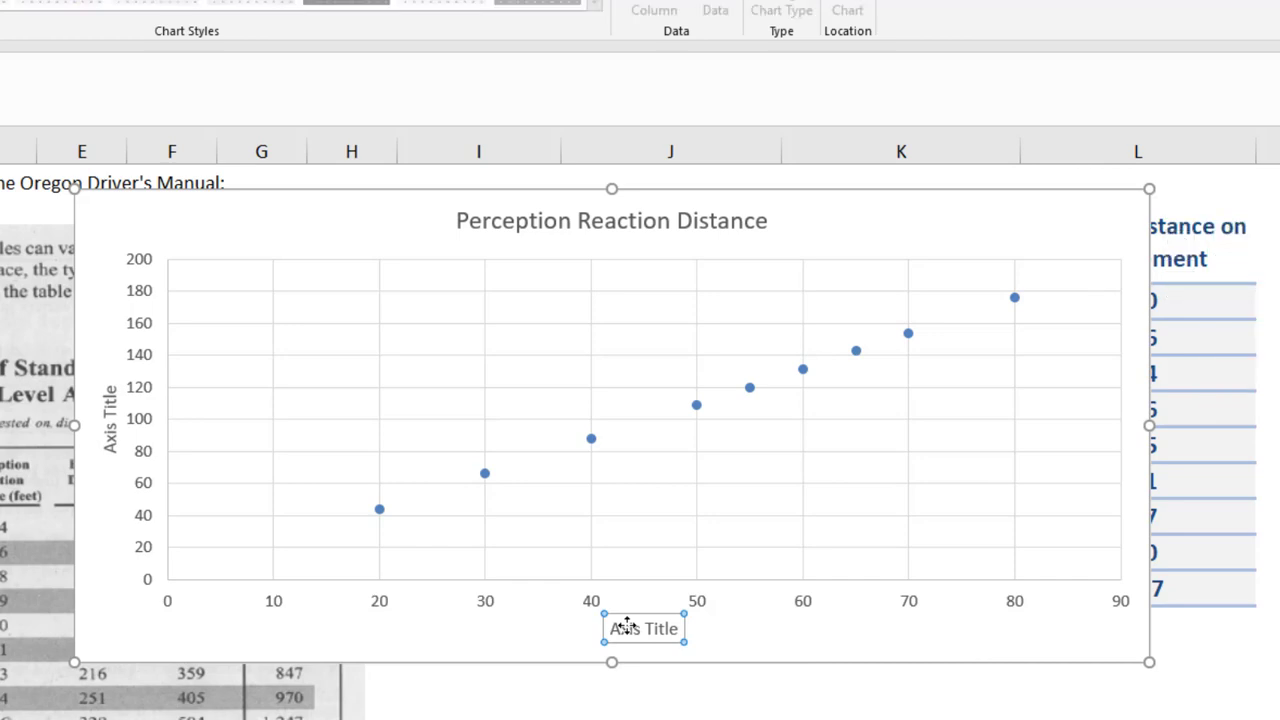
type("Speed (MPH)")
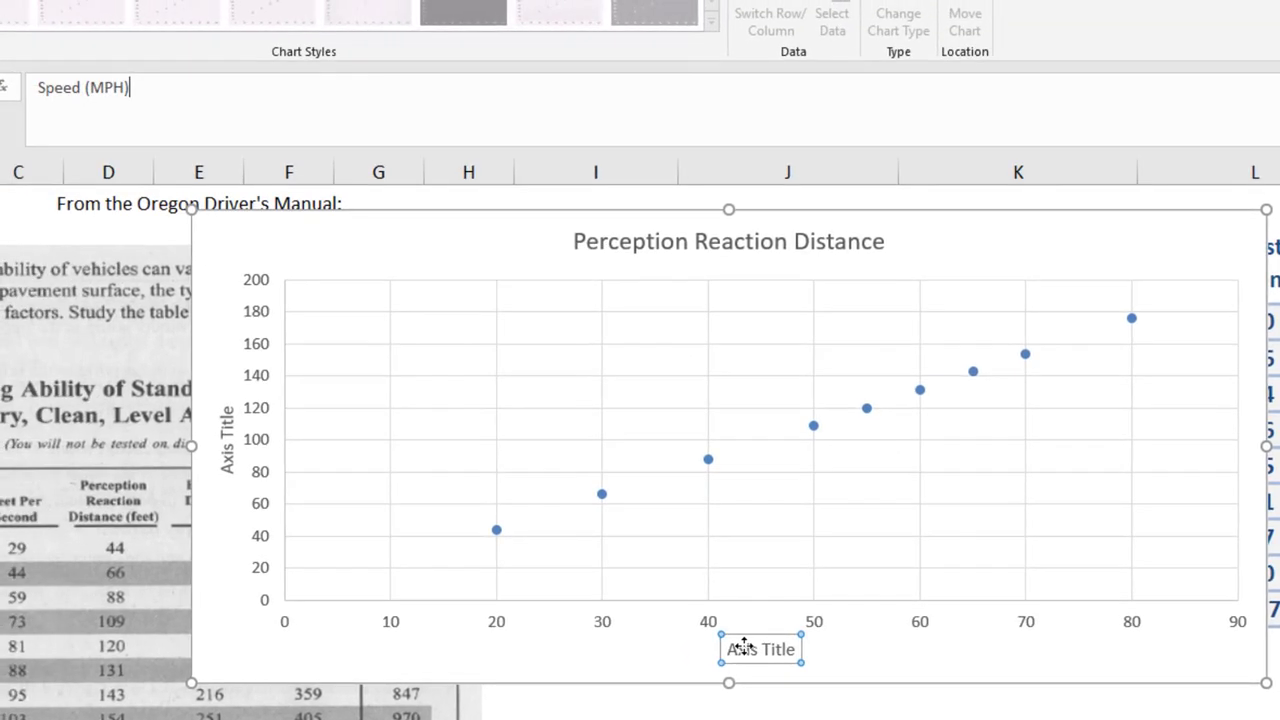
key("Return")
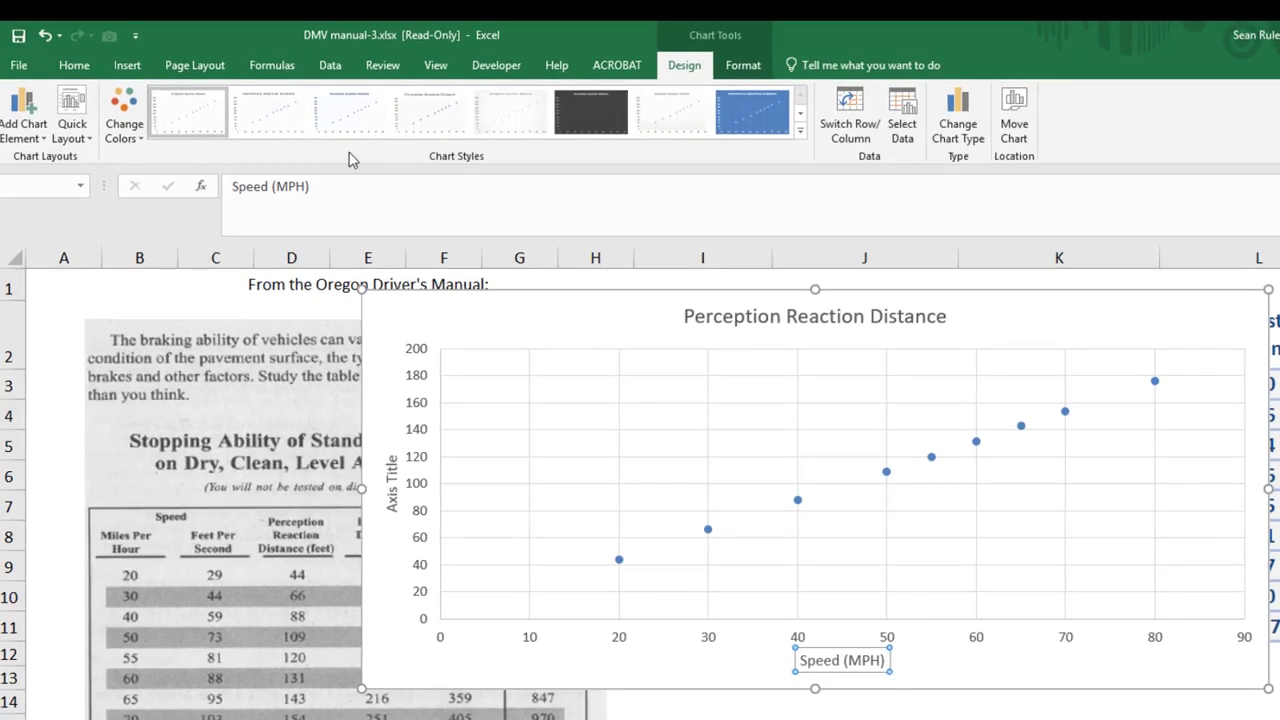
Make the horizontal axis title bold at size 14, and bold the horizontal axis numbers
left_click(74, 66)
left_click(153, 130)
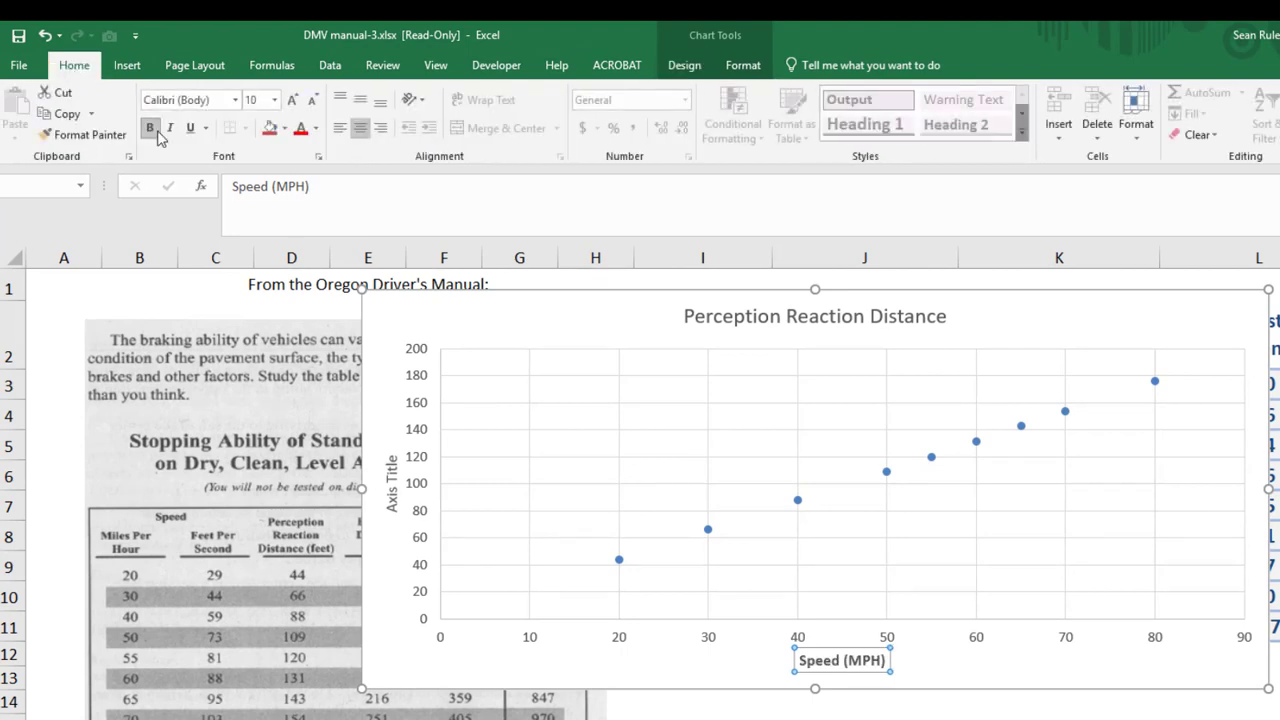
left_click(290, 102)
left_click(290, 102)
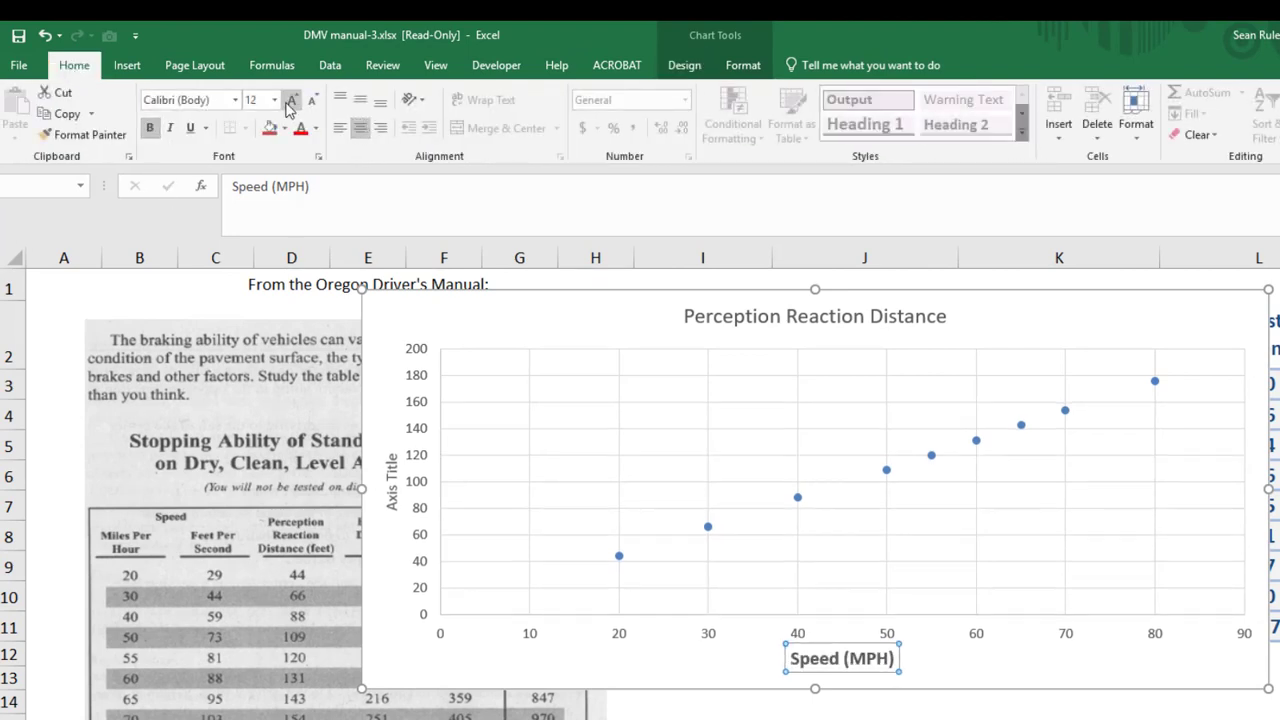
left_click(290, 102)
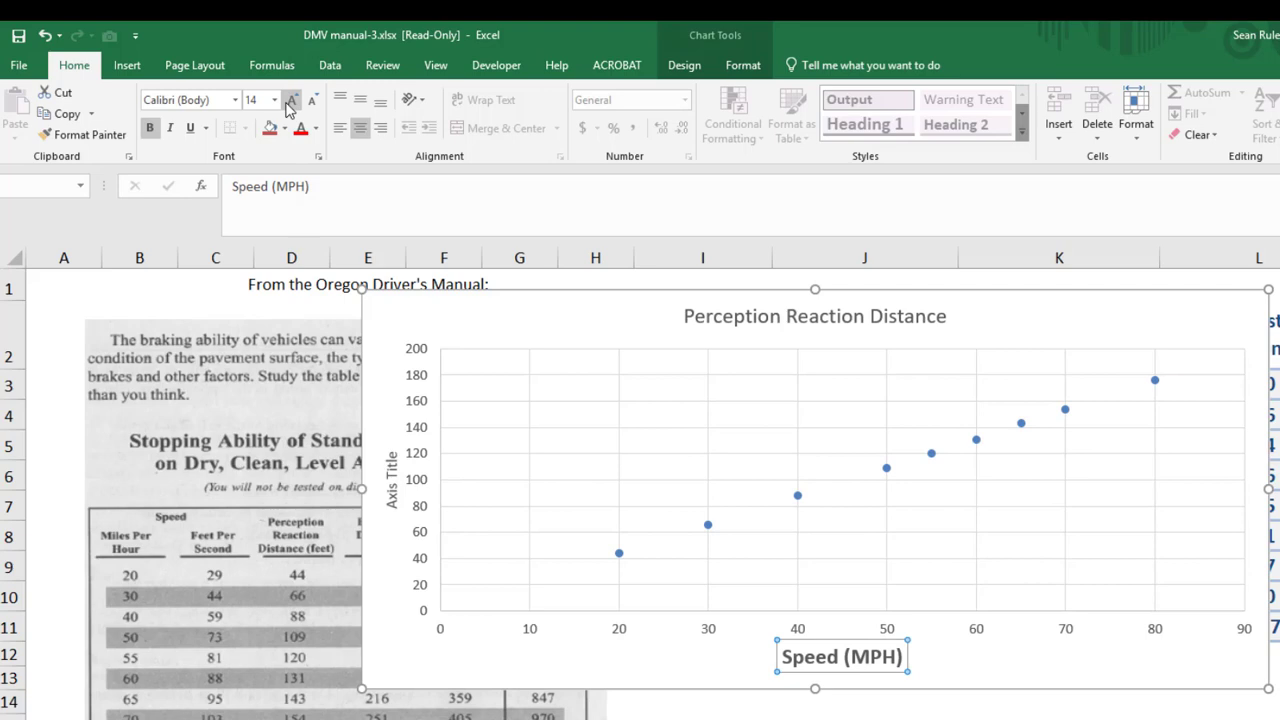
left_click(623, 632)
left_click(150, 129)
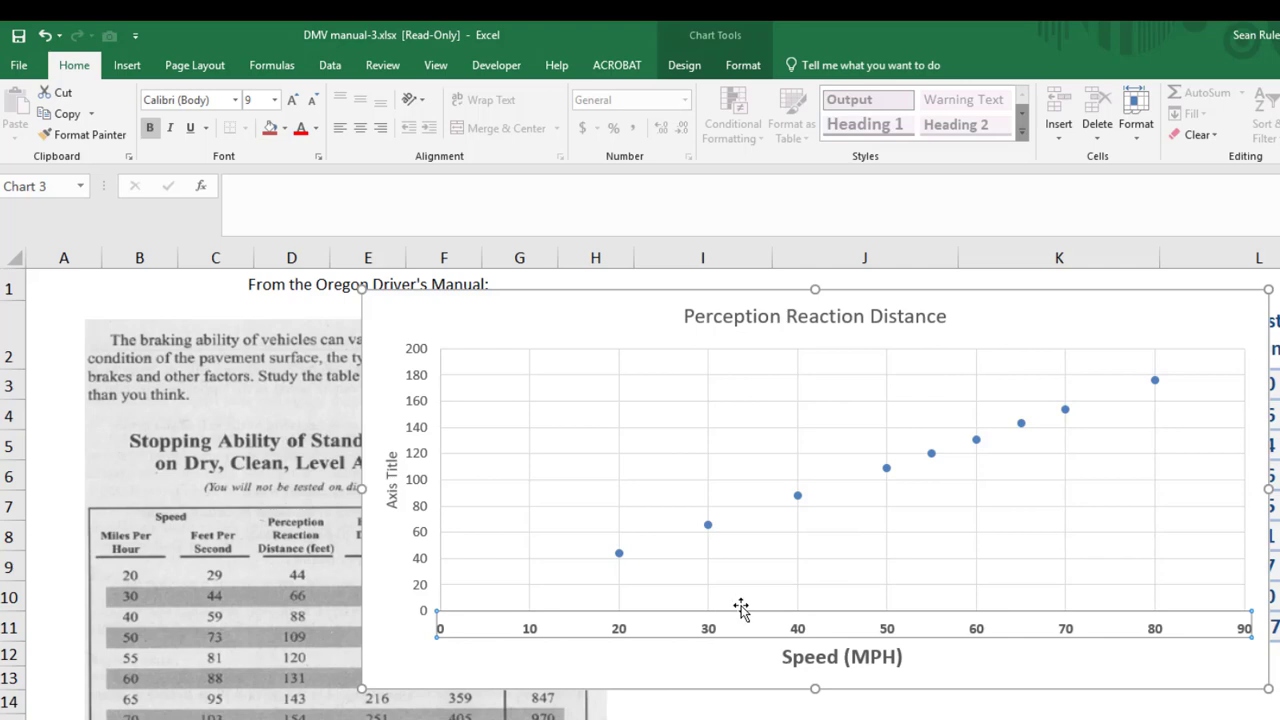
Set the vertical axis title to "Perception Distance (feet)"
left_click(393, 474)
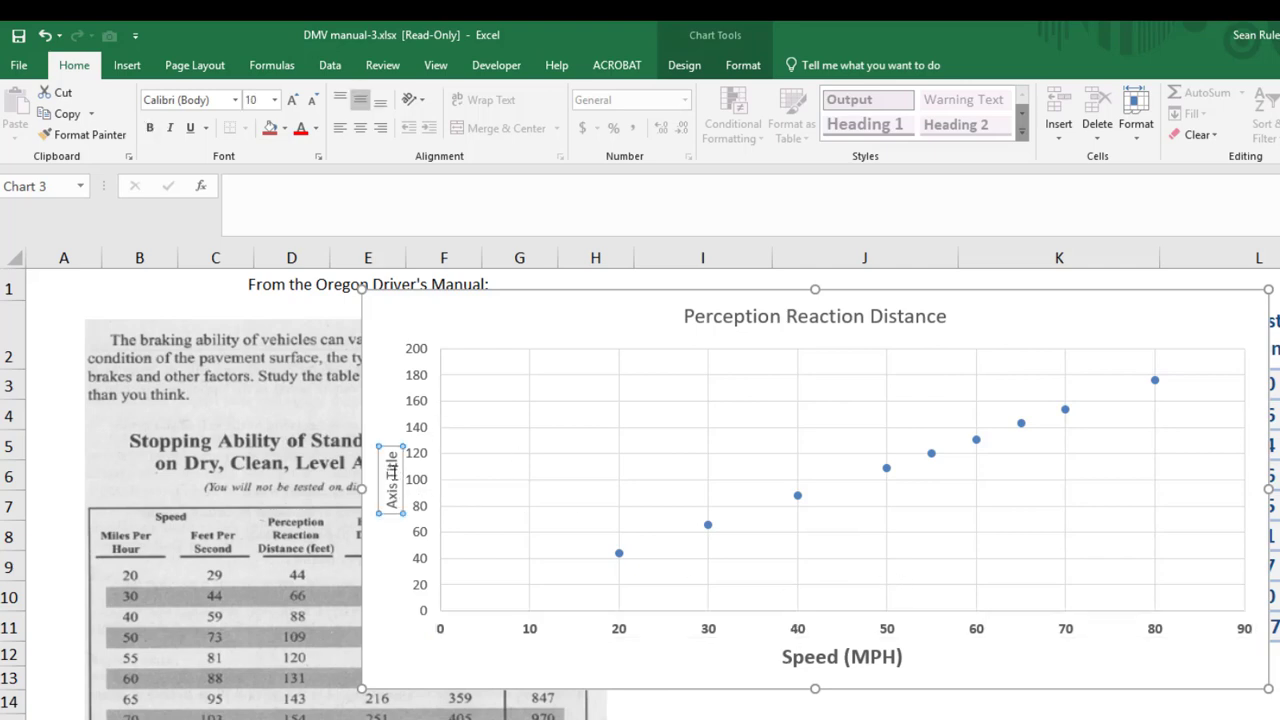
type("Perception Distance (feet")
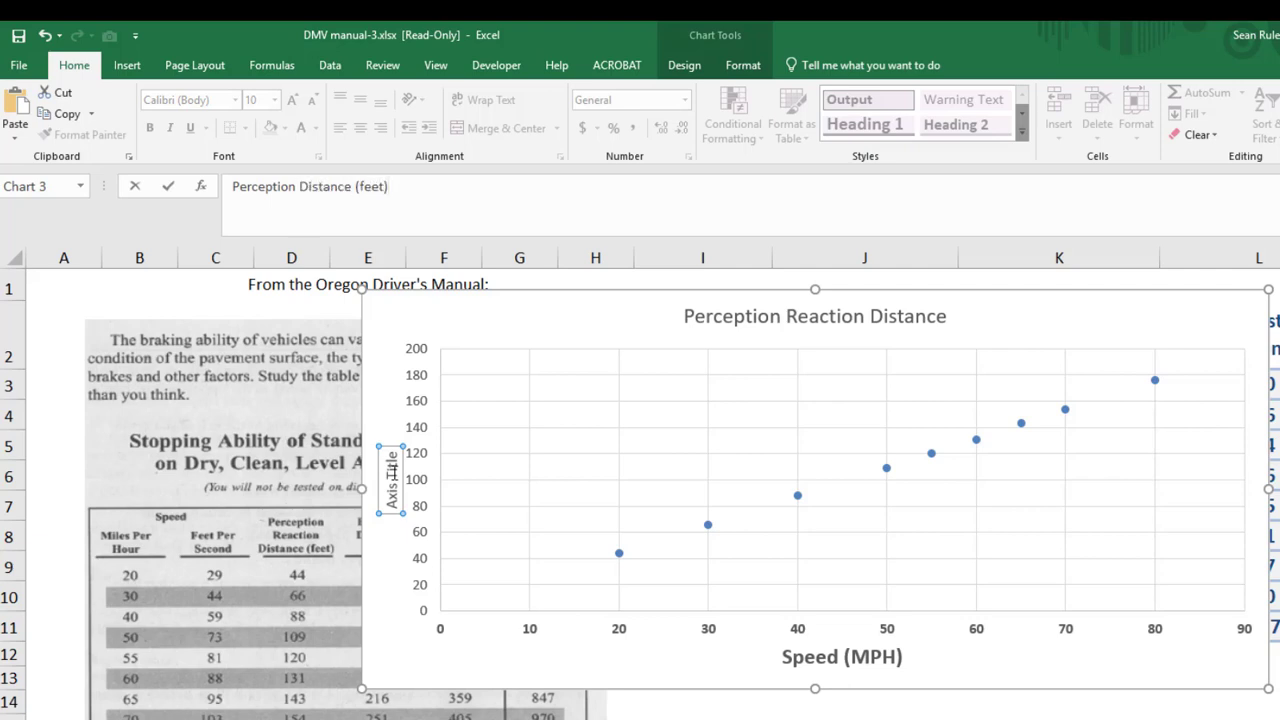
key("Return")
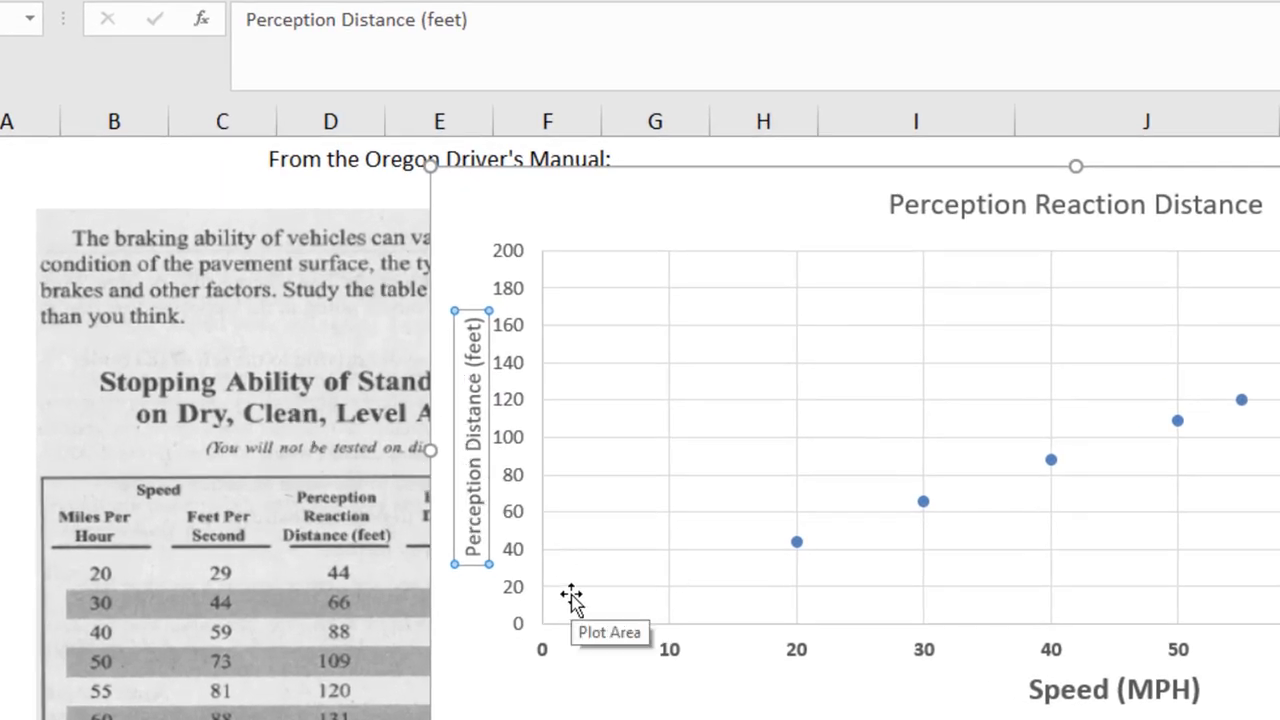
Change the vertical axis title's text direction to Horizontal and close the formatting options
right_click(472, 488)
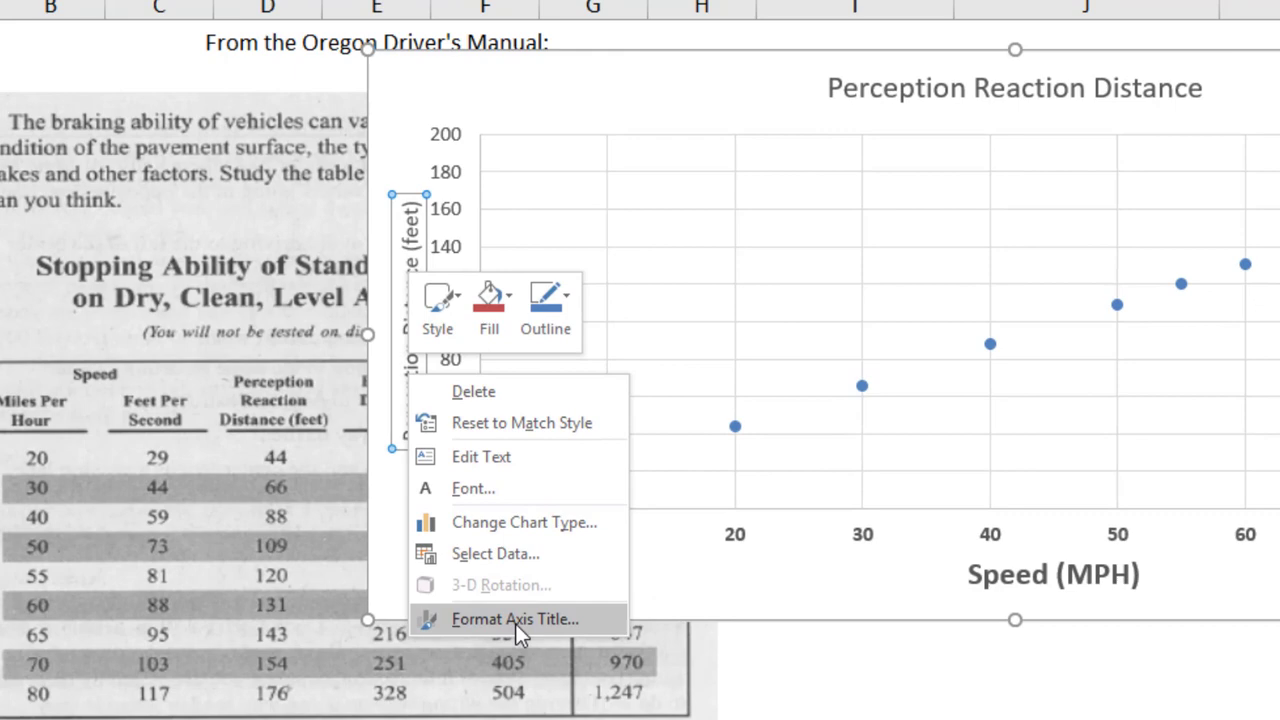
left_click(561, 610)
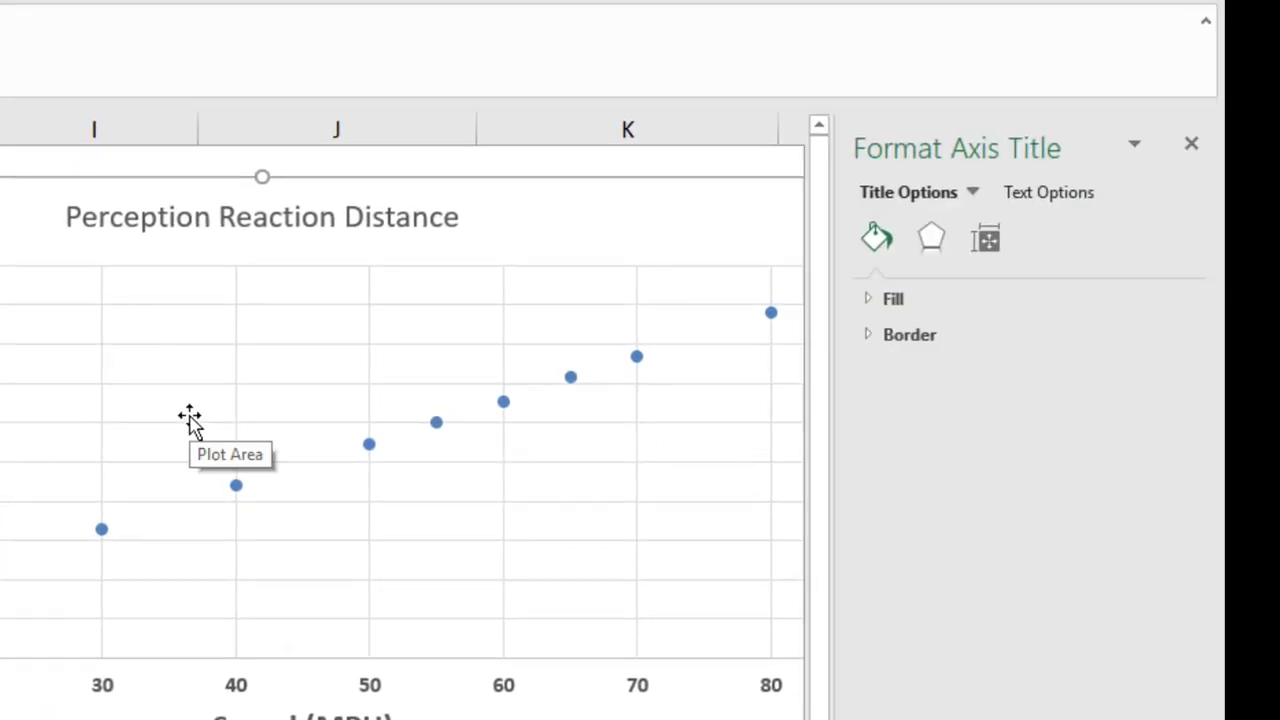
left_click(1067, 196)
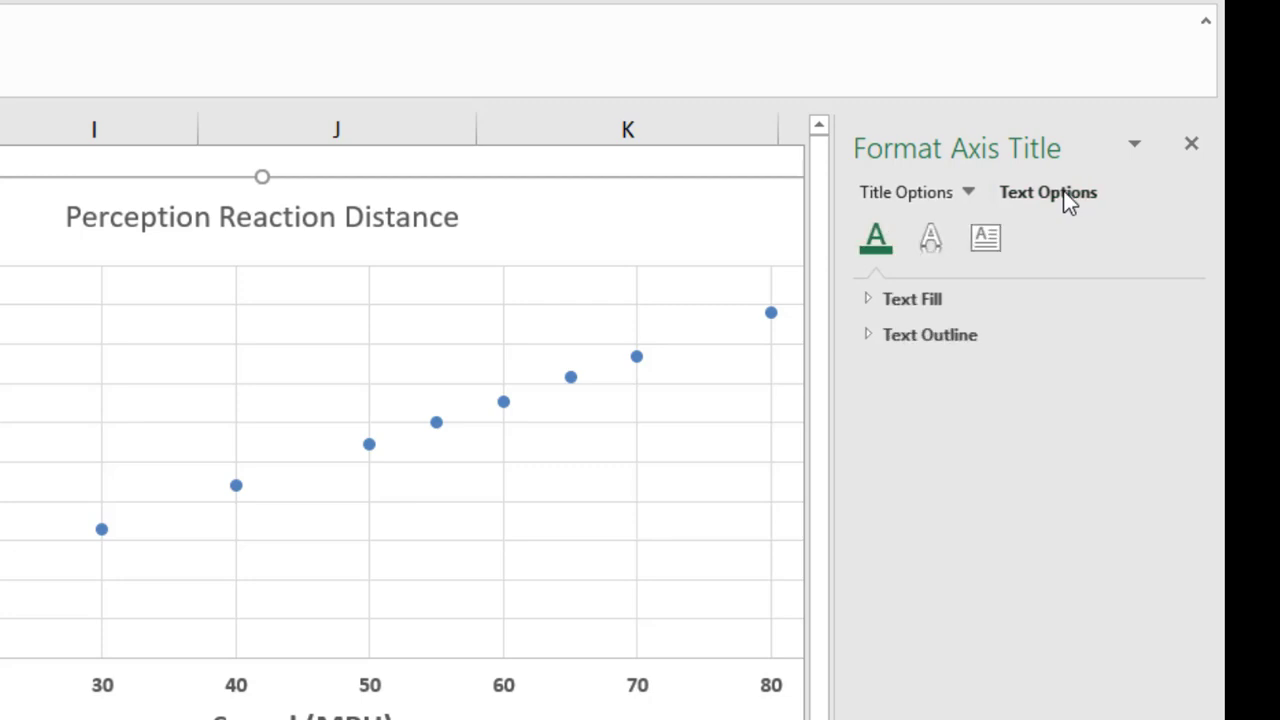
left_click(987, 239)
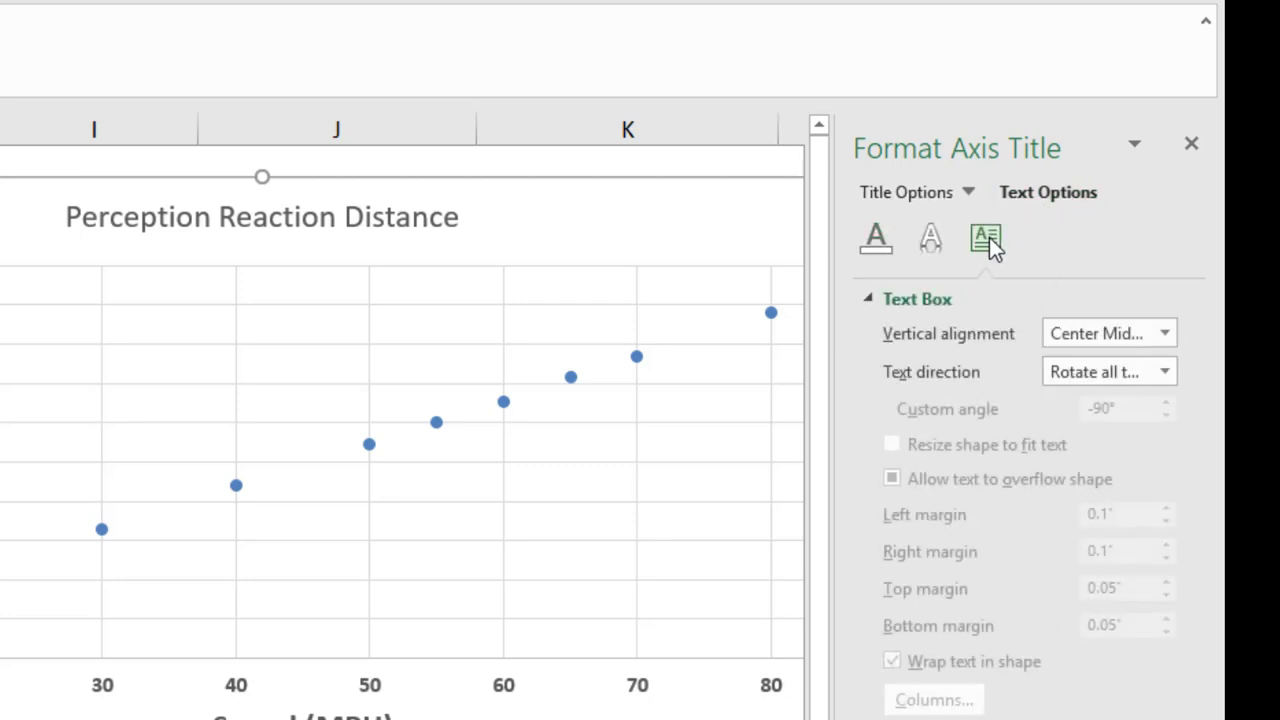
left_click(1077, 376)
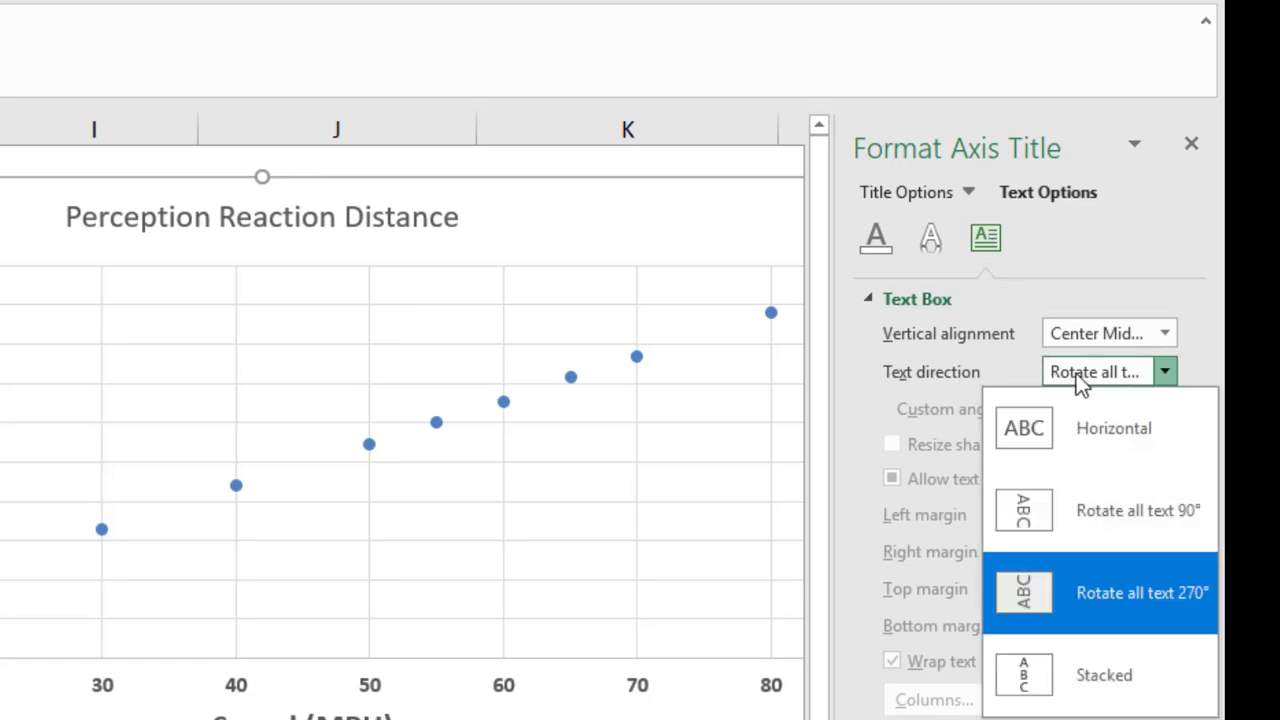
left_click(1094, 432)
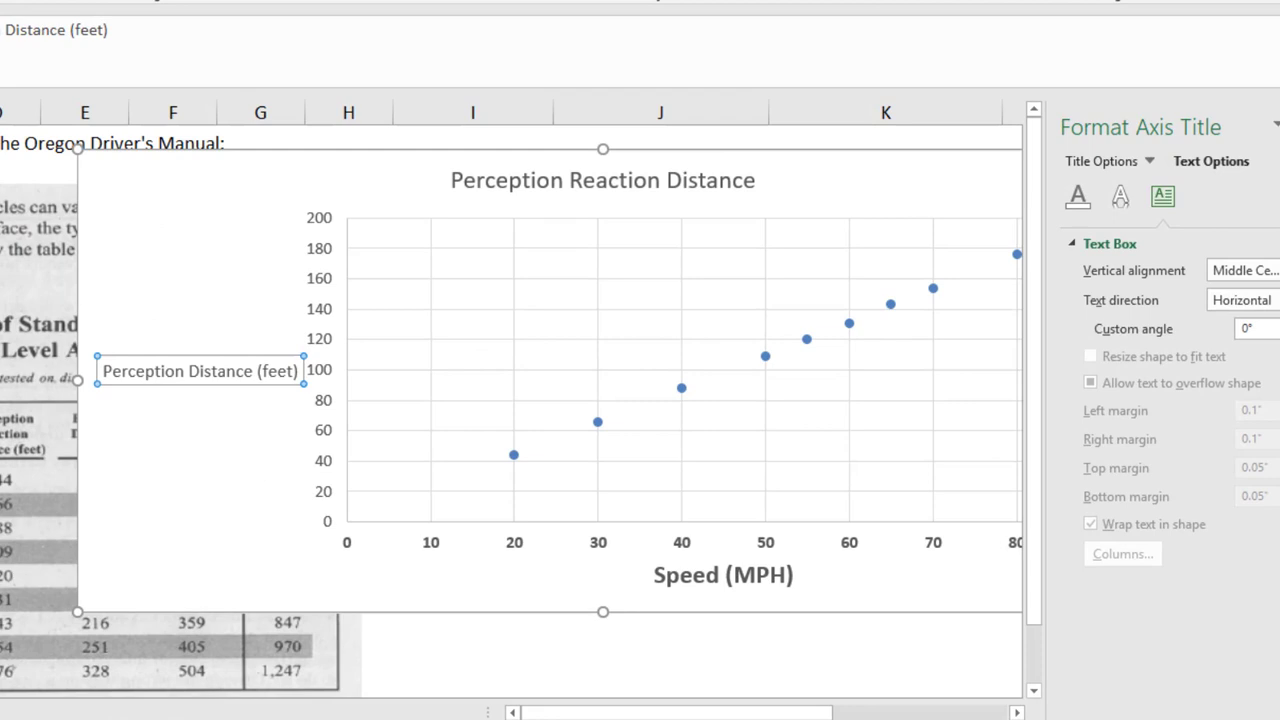
left_click(1279, 125)
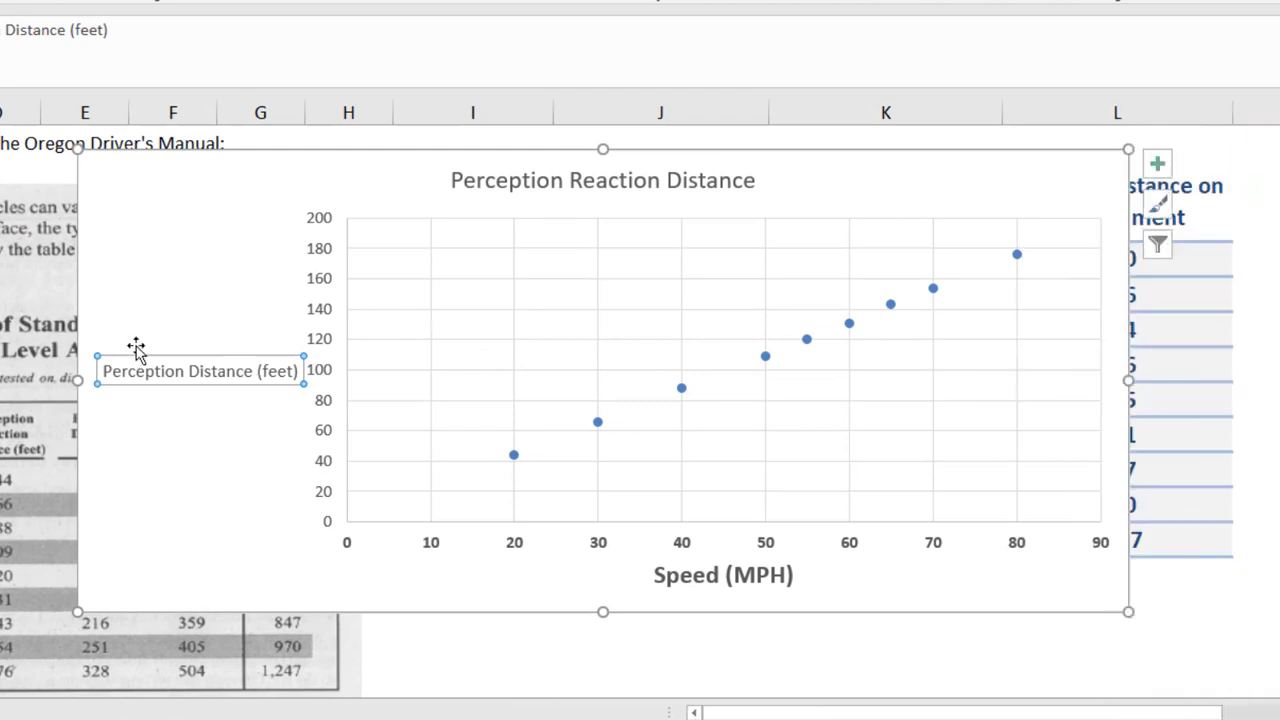
Make the vertical axis title bold and two font sizes larger, and bold the vertical axis numbers
left_click_drag(78, 380, 138, 402)
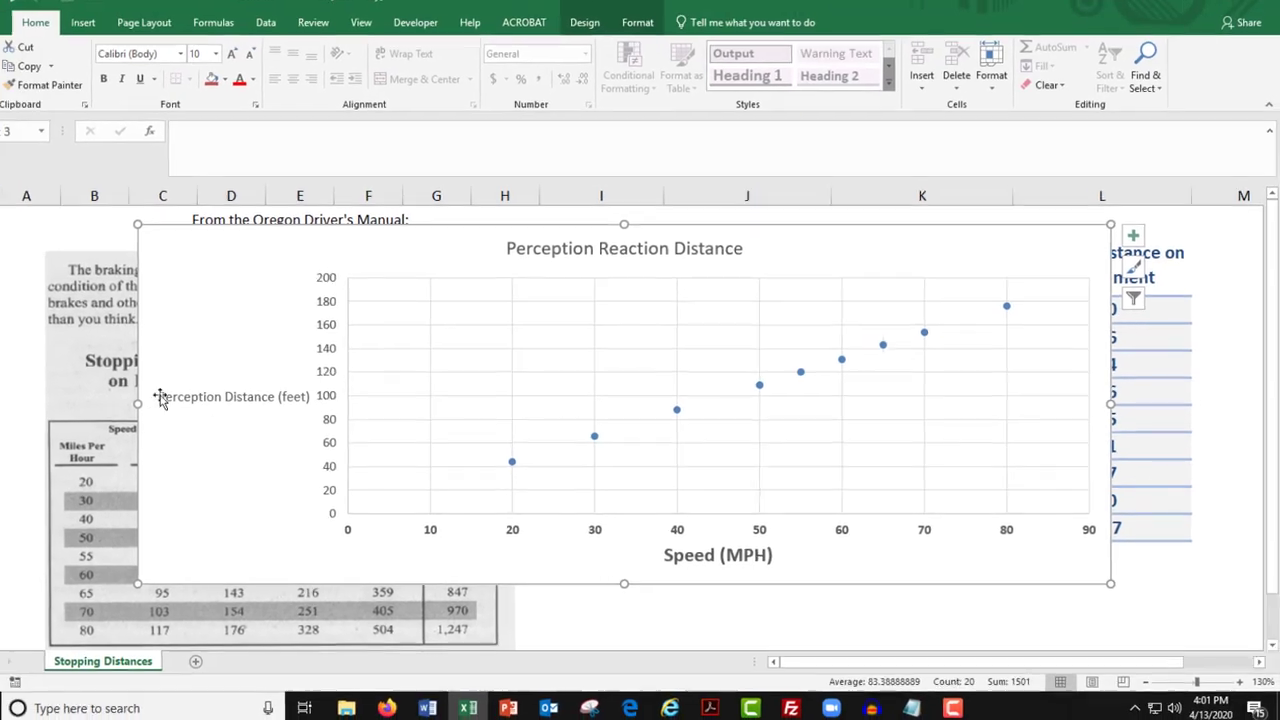
left_click(304, 397)
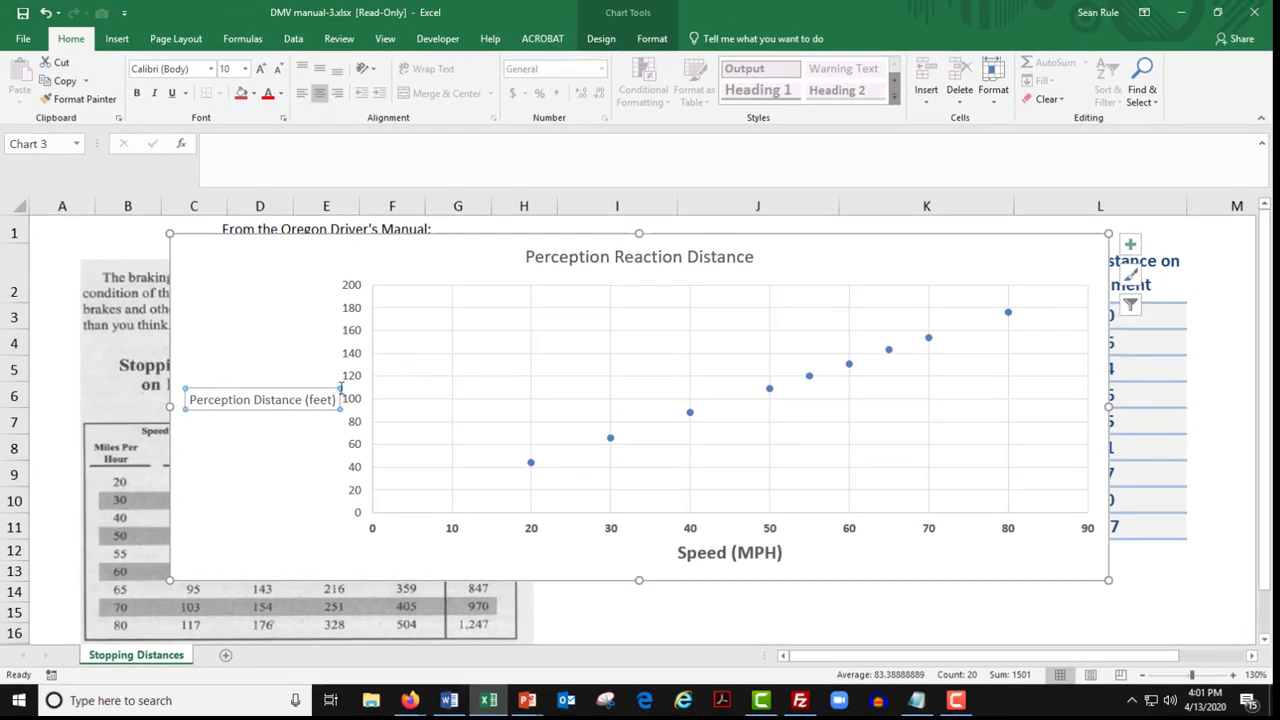
left_click(137, 93)
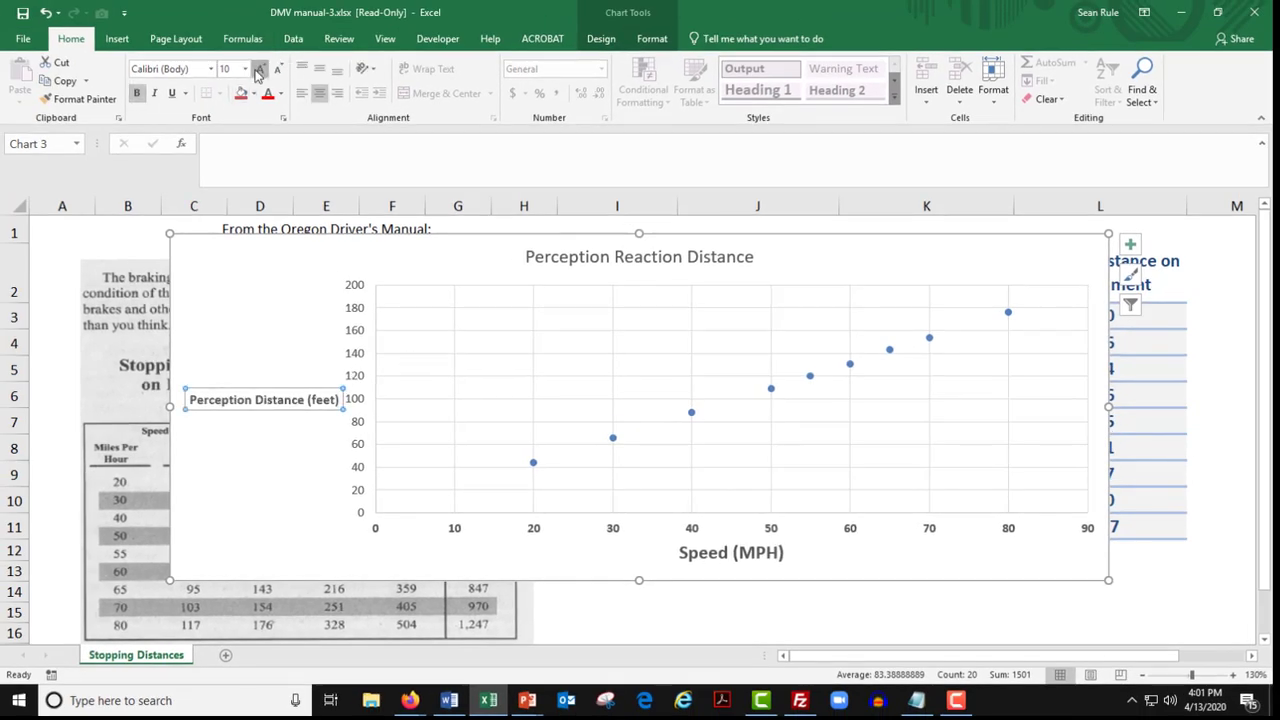
left_click(260, 69)
left_click(260, 69)
left_click(391, 350)
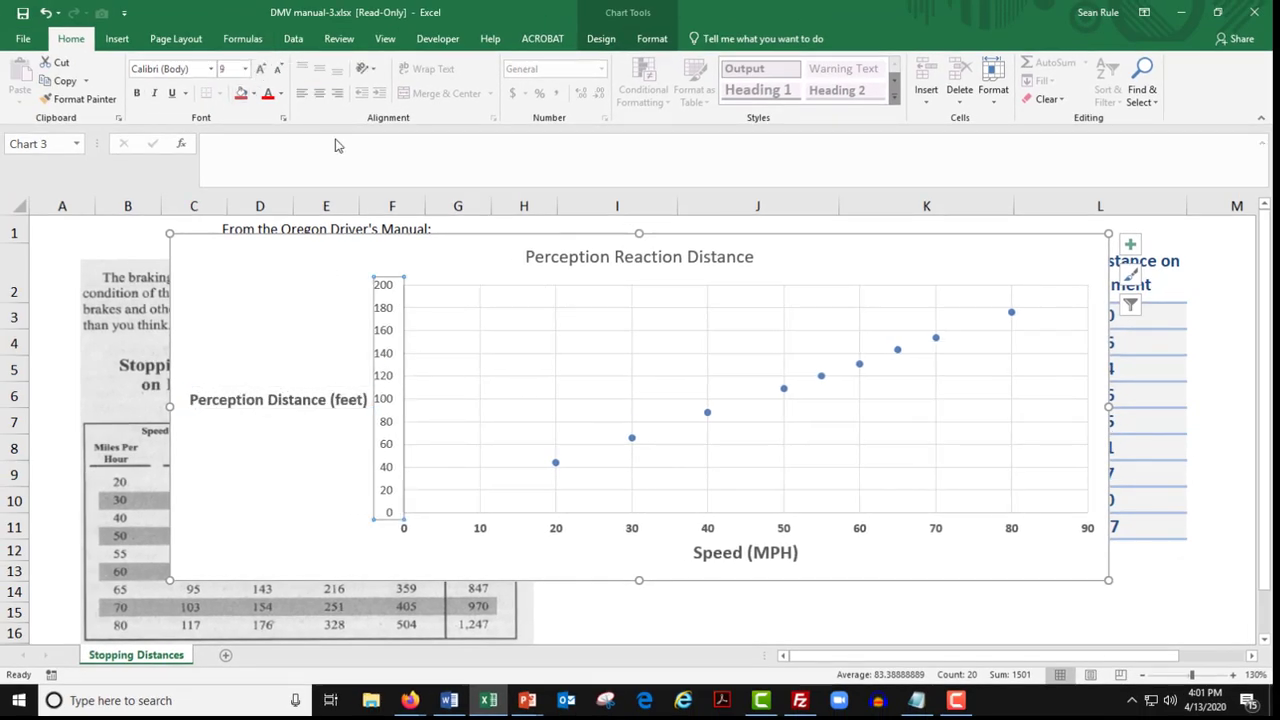
left_click(137, 93)
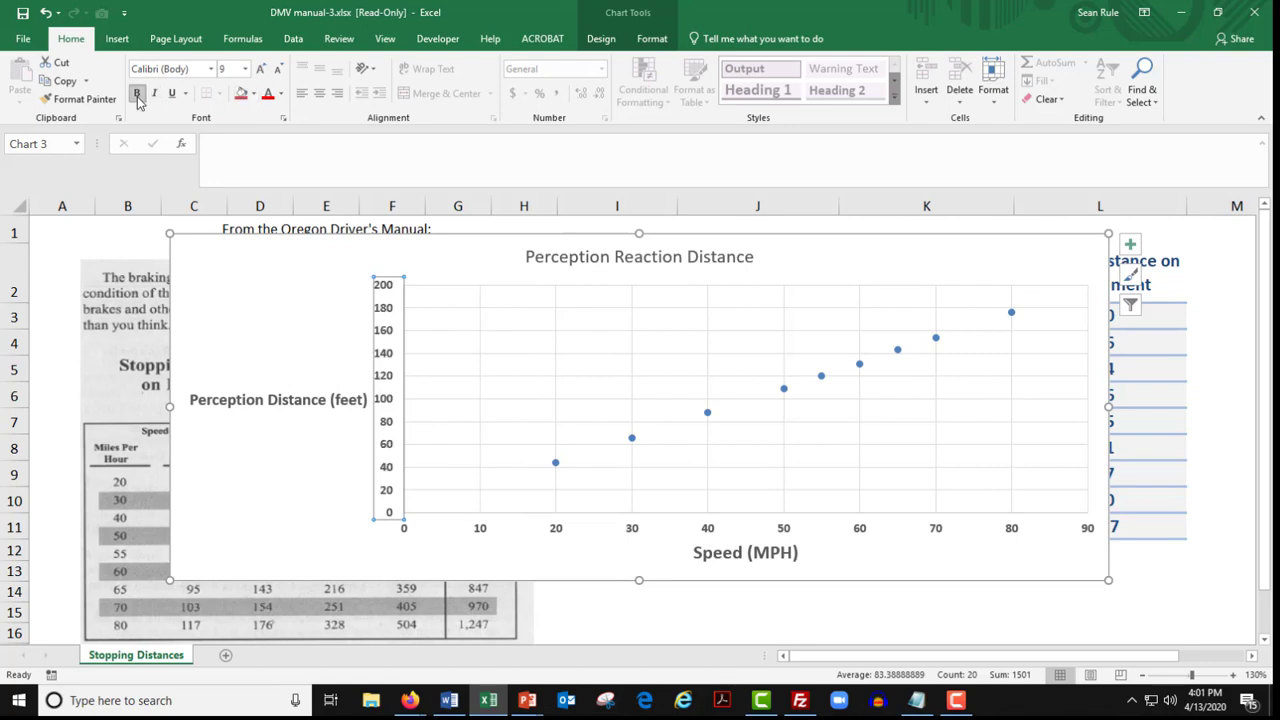
Change the chart title to "Perception Reaction Distance as a Function of Speed"
left_click(638, 256)
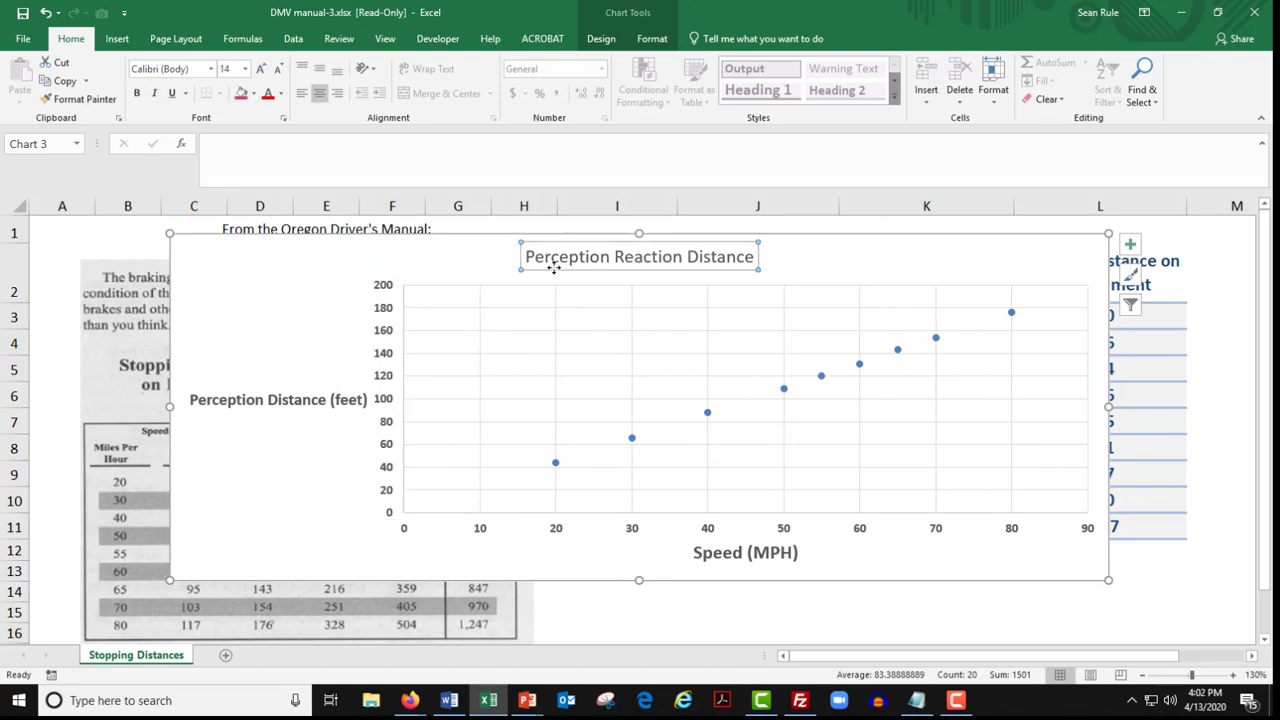
left_click(756, 257)
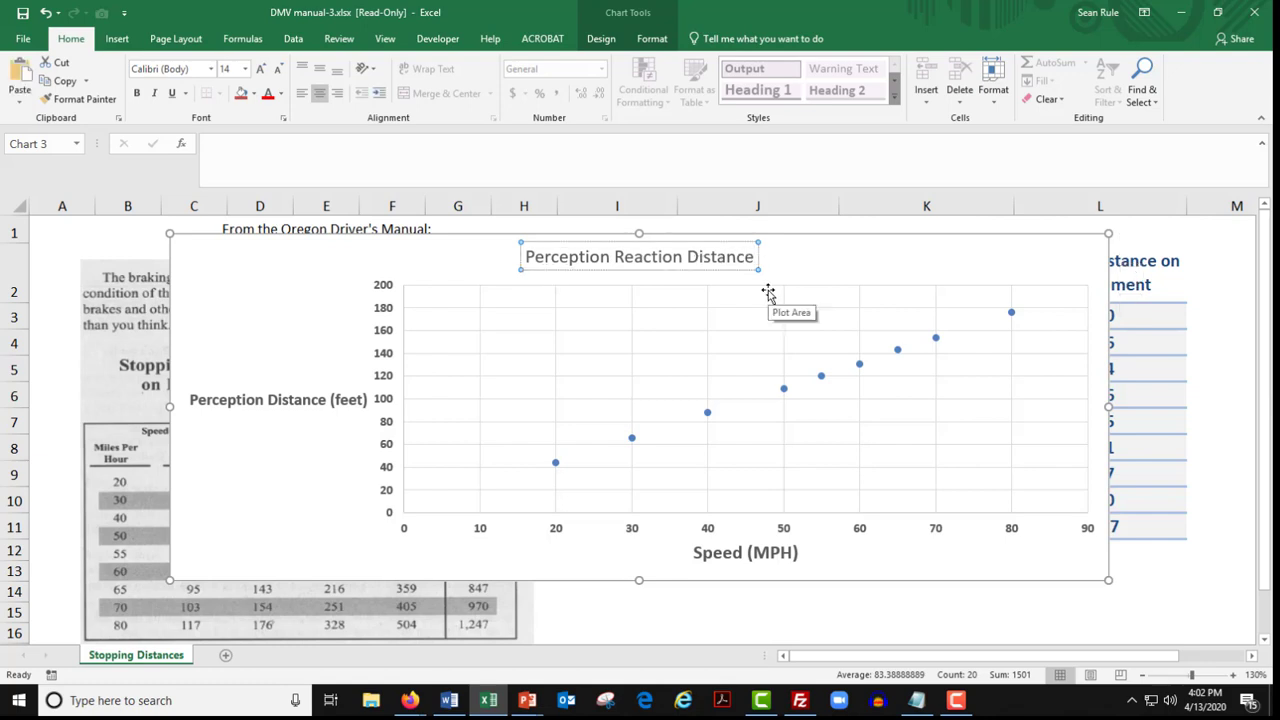
type("as a")
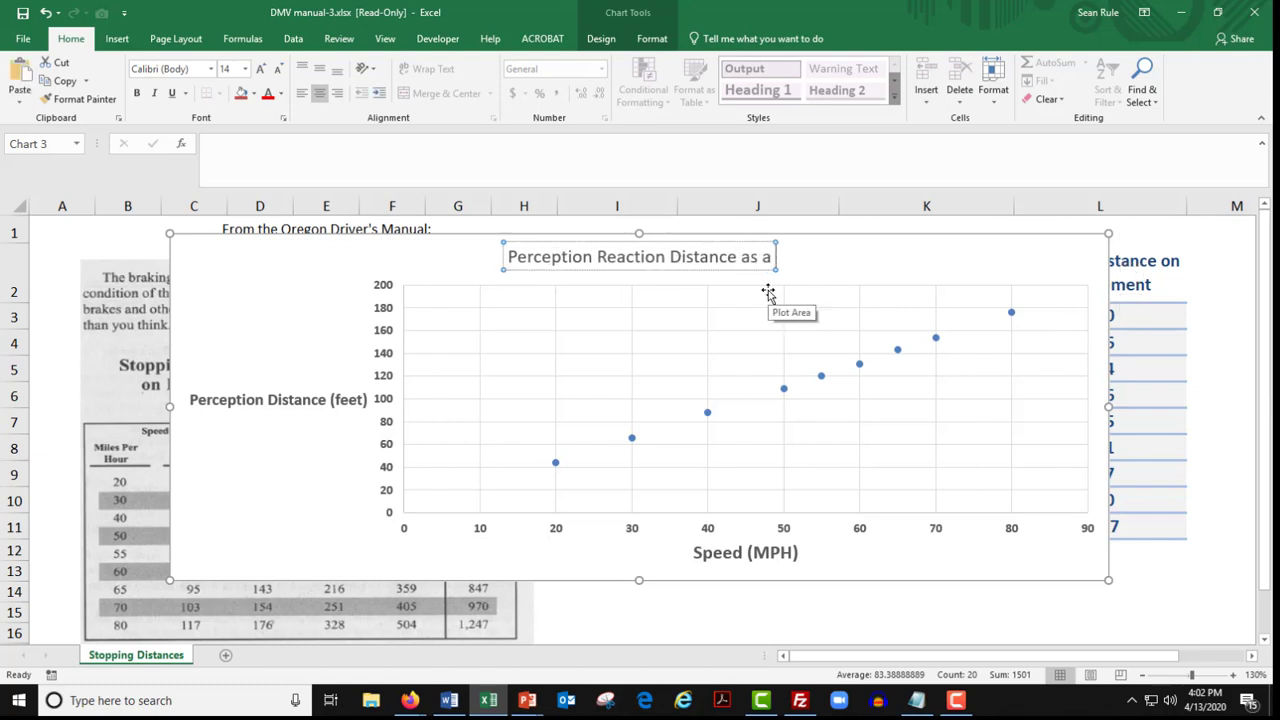
type(" fun tion of speed")
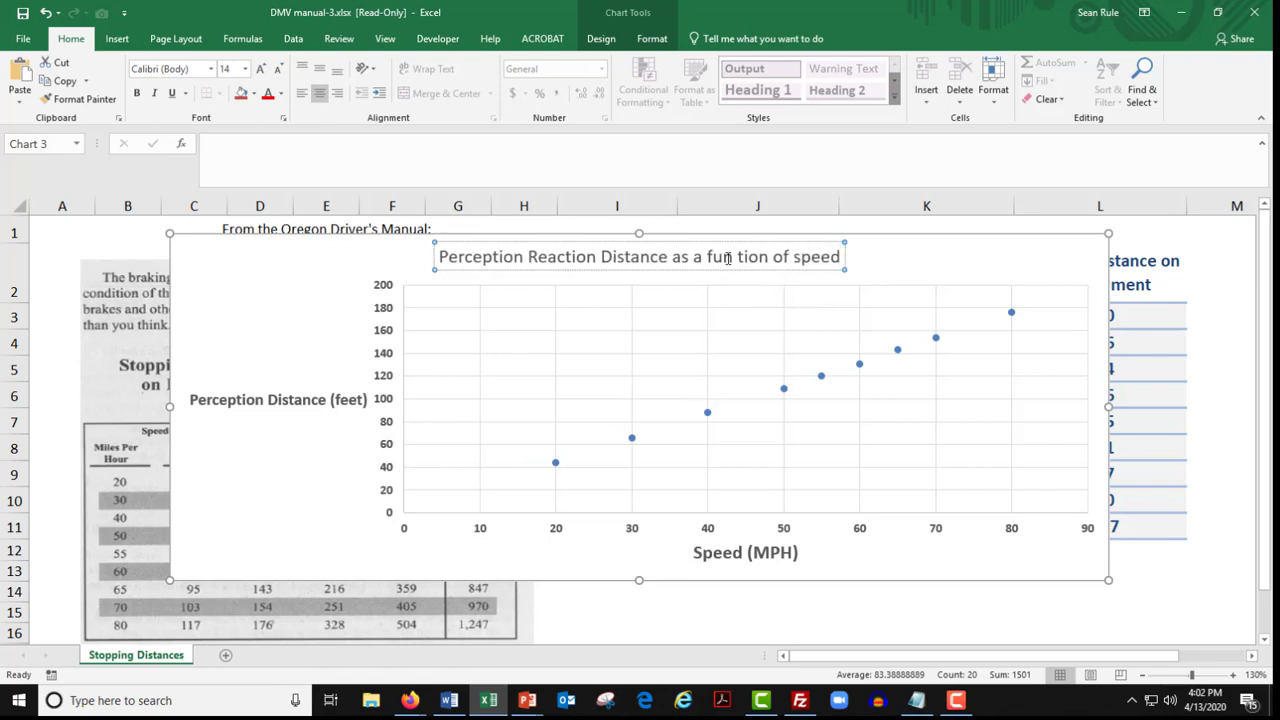
left_click(736, 258)
type("c")
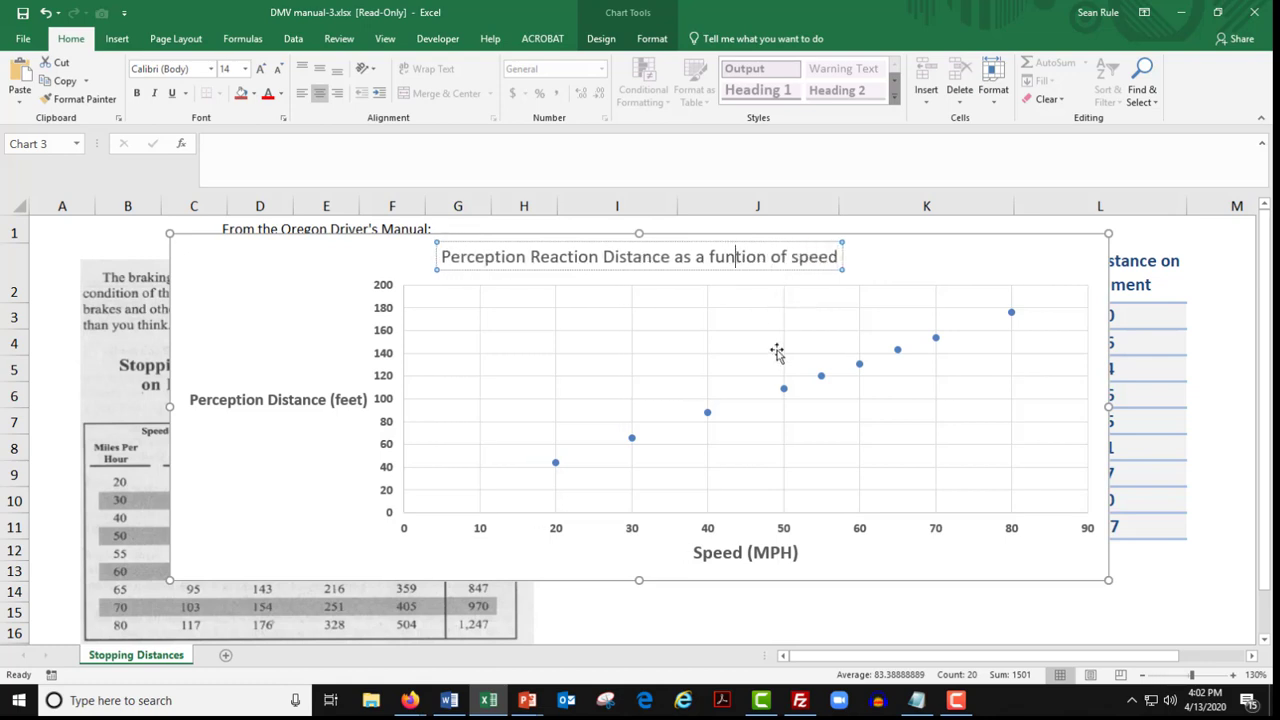
left_click(711, 258)
key("BackSpace")
type("F")
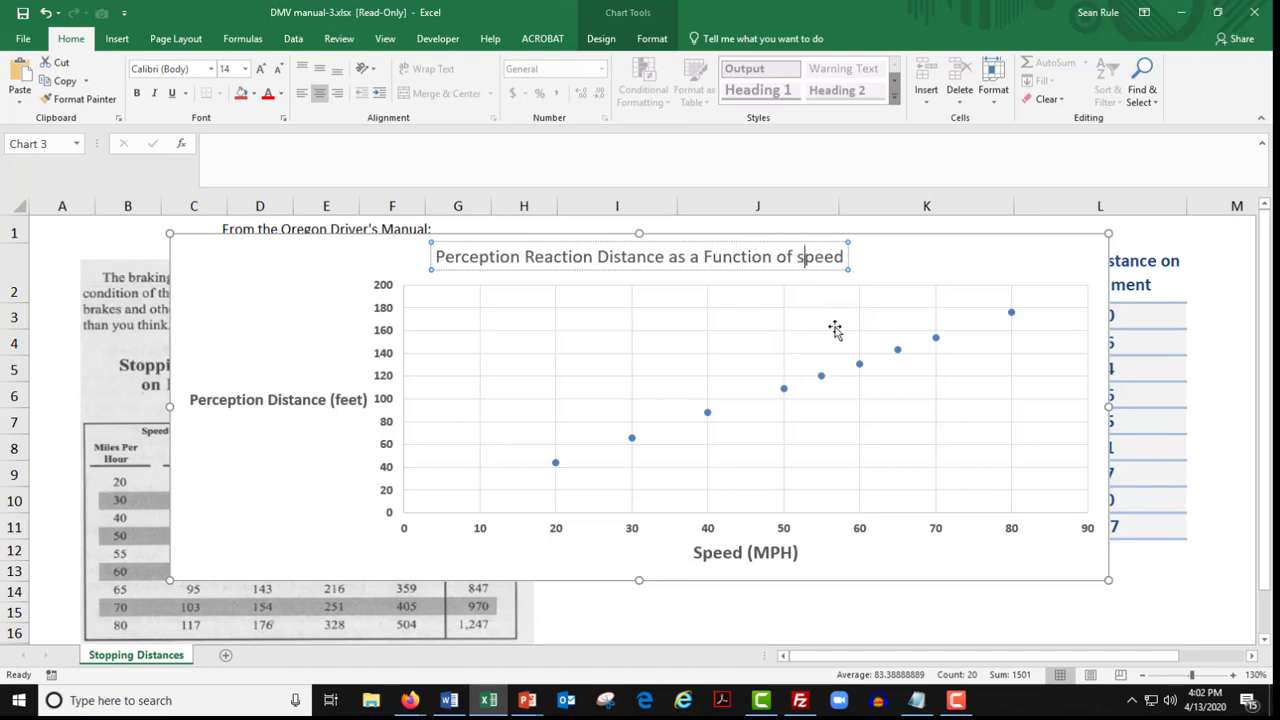
key("BackSpace")
type("S")
left_click(904, 254)
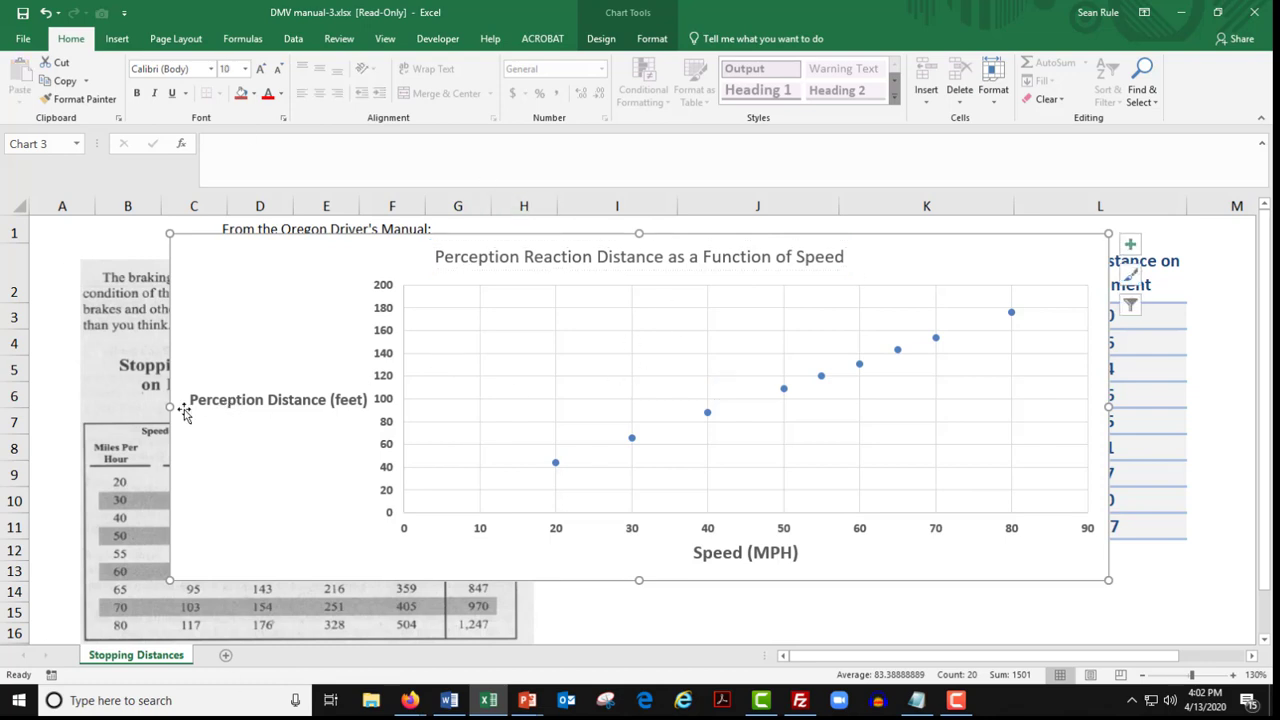
Widen the chart to span from column A to column M and extend its lower edge past row 16
left_click_drag(170, 405, 42, 405)
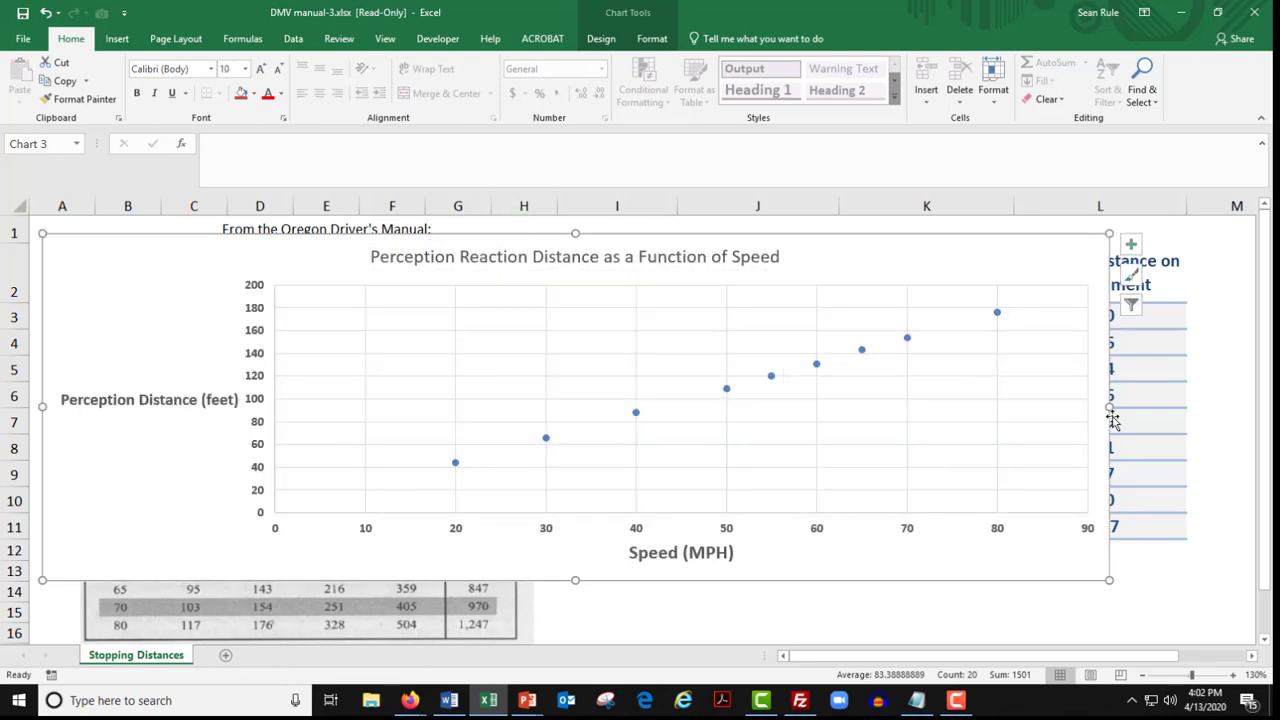
left_click_drag(1106, 405, 1229, 403)
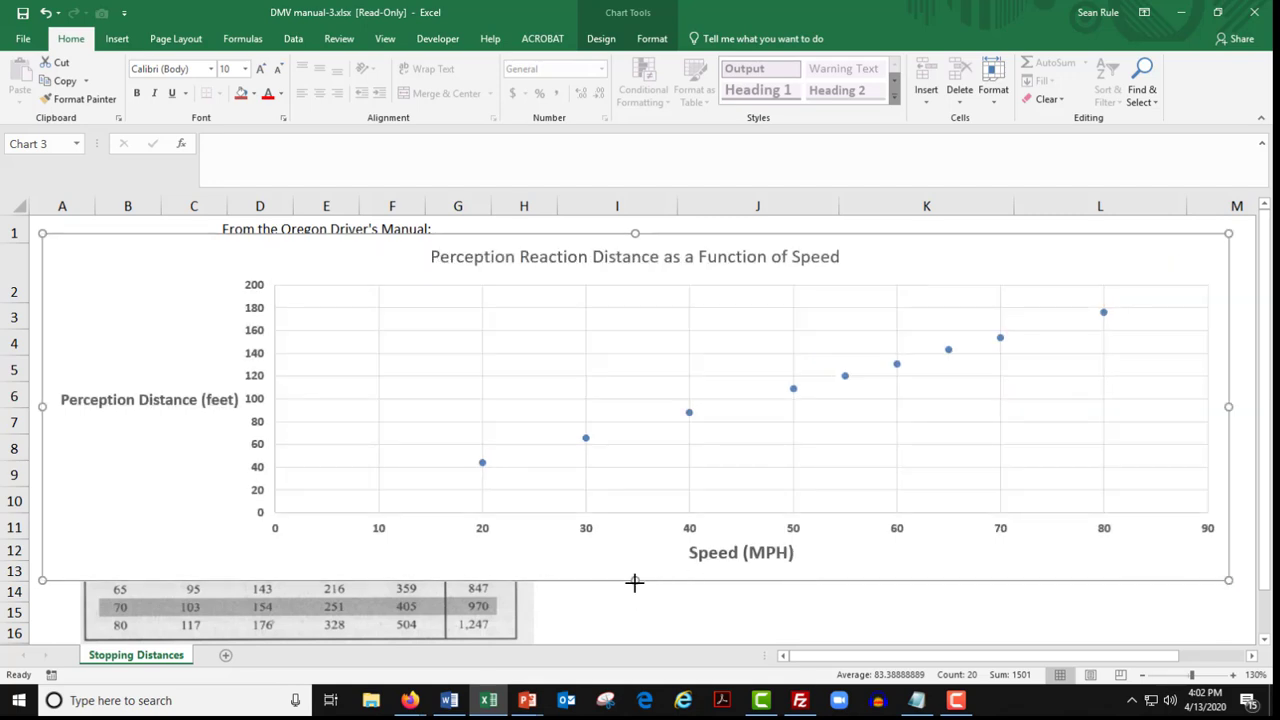
left_click_drag(635, 580, 663, 423)
scroll(680, 425, "up", 3)
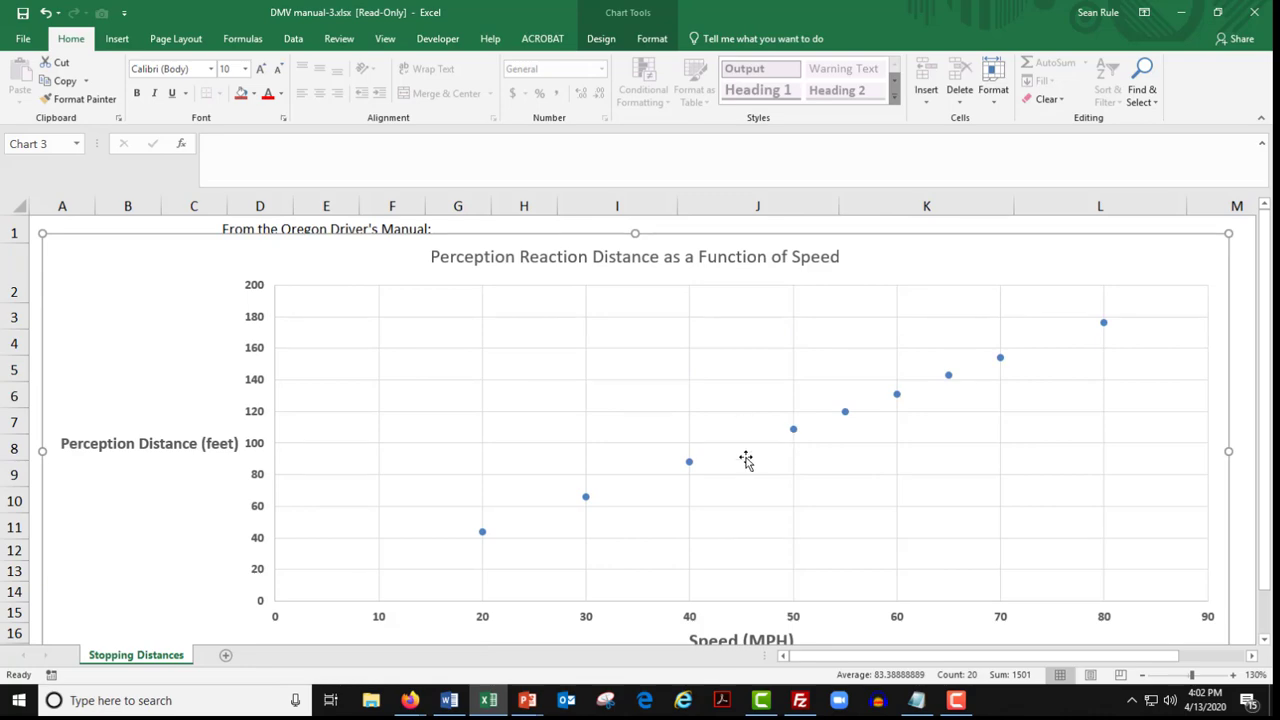
Examine the data point at 20 MPH, and narrow the chart from its left edge to compare it with the manual's table
left_click(483, 533)
left_click(483, 533)
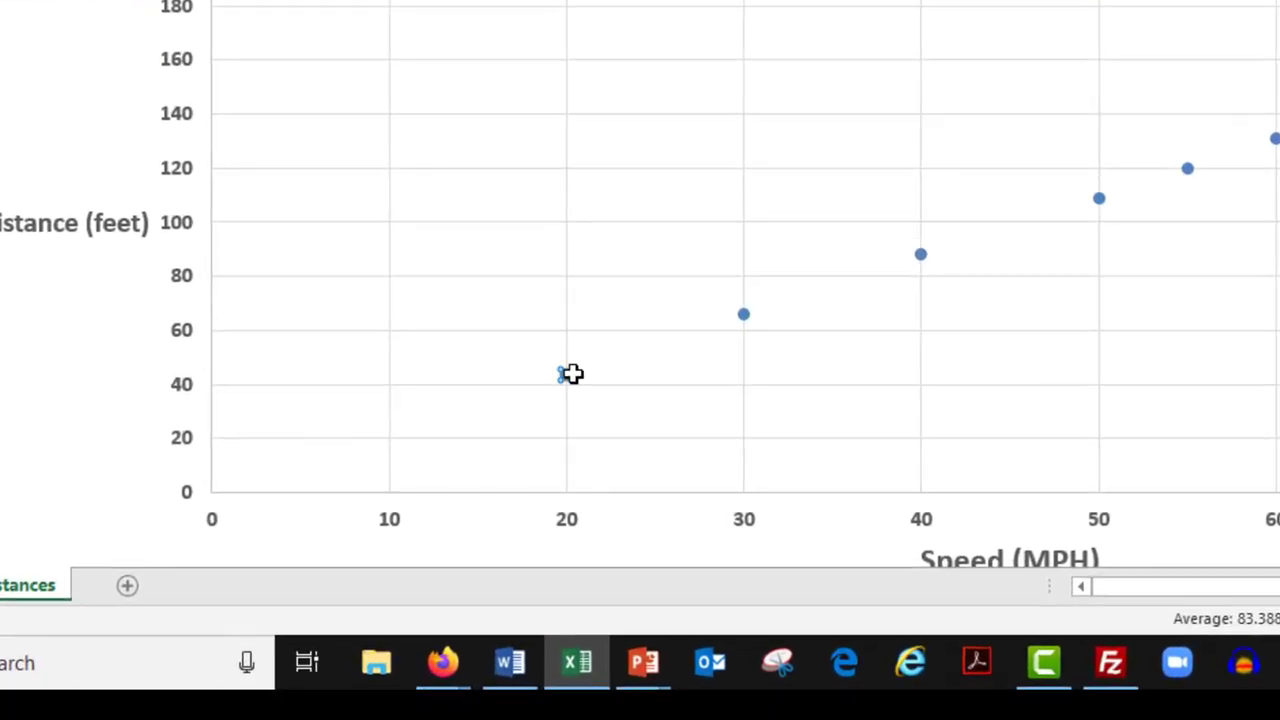
mouse_move(571, 373)
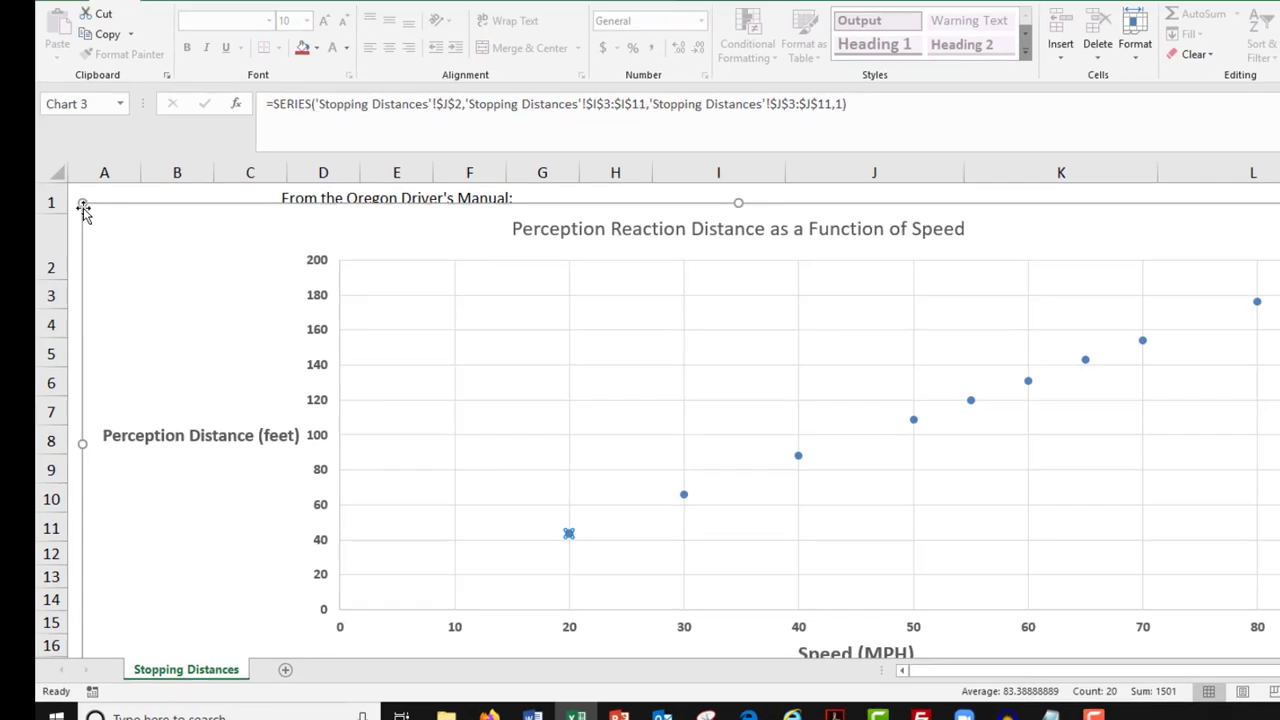
left_click_drag(83, 204, 484, 217)
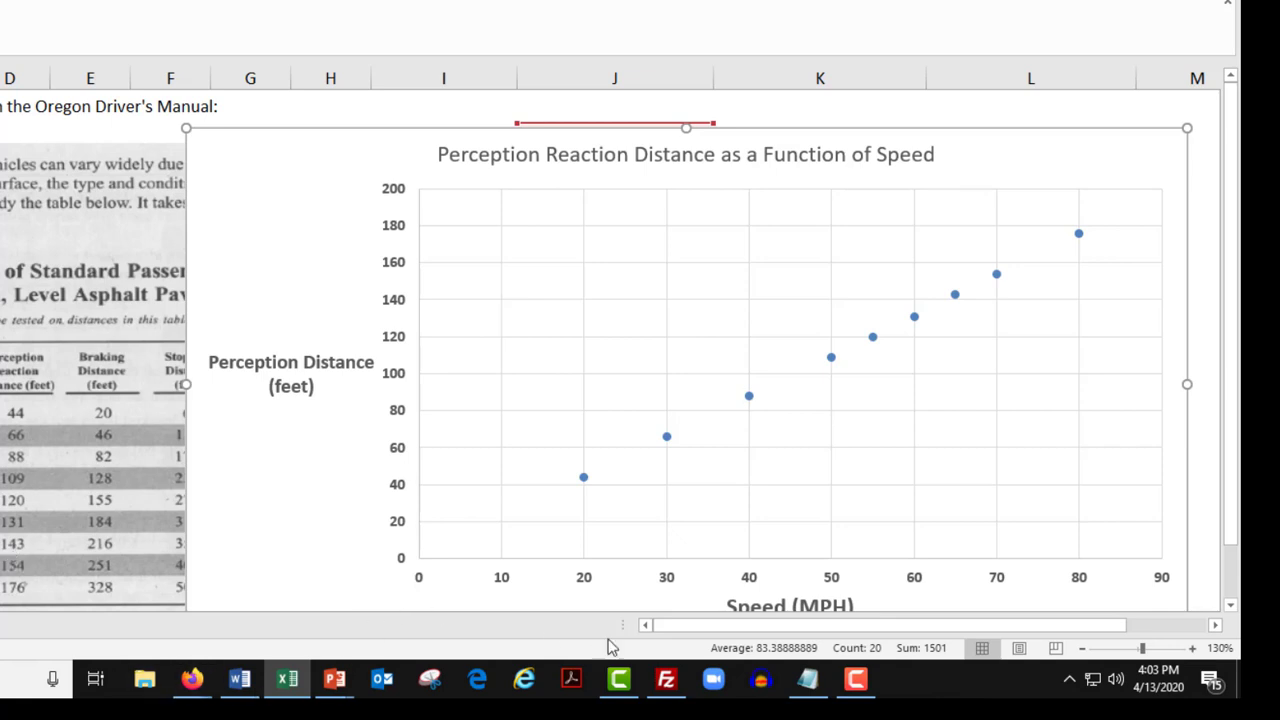
mouse_move(584, 476)
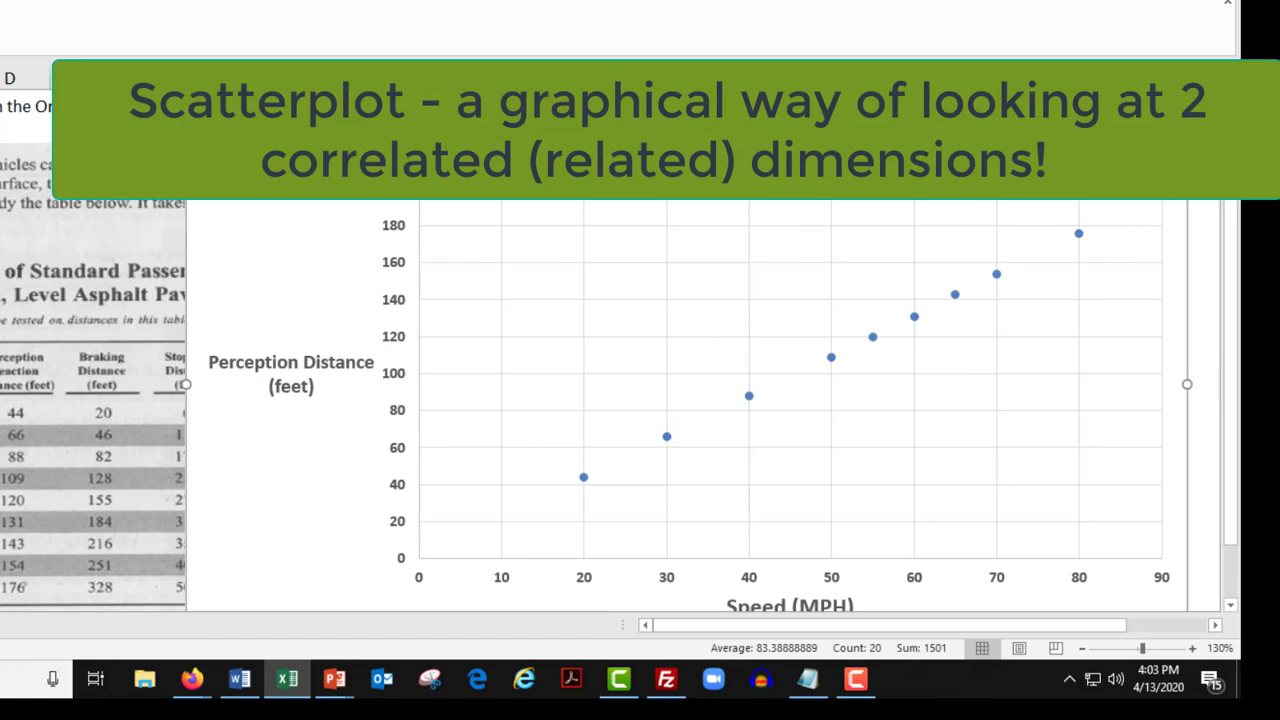
Make the chart title larger, bold and underlined
key("ctrl+shift+period")
key("ctrl+shift+period")
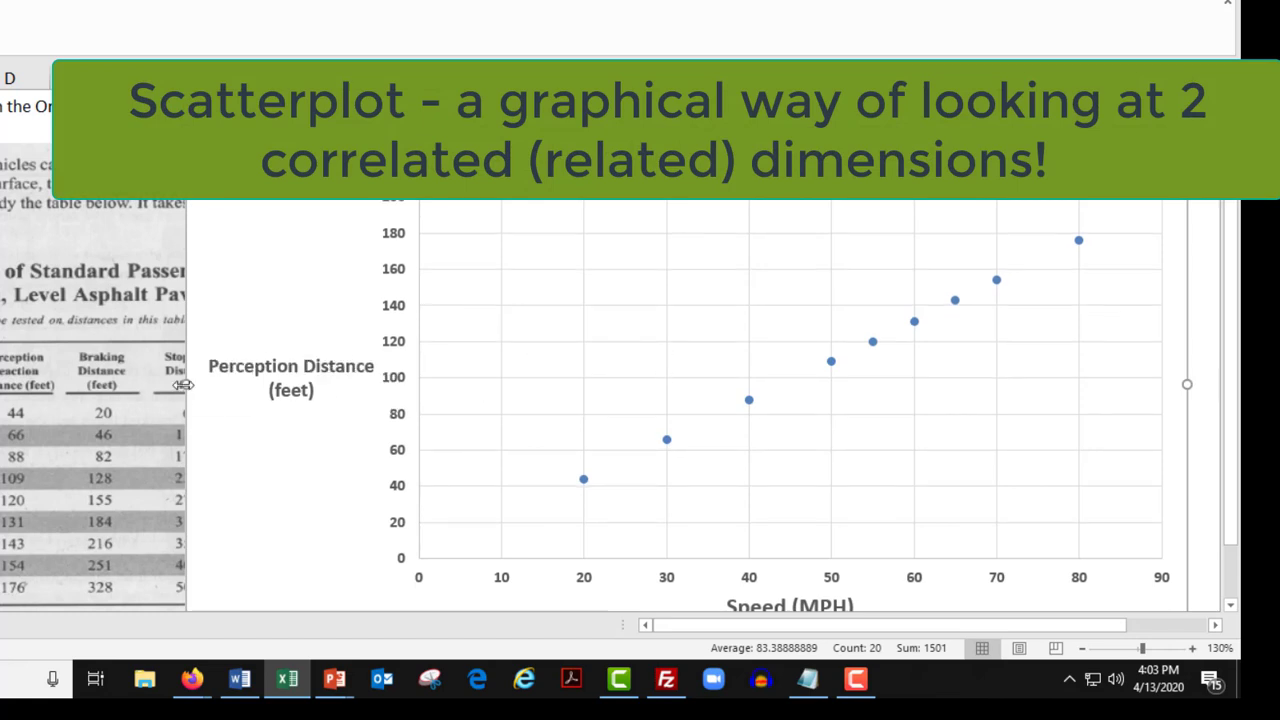
Widen the chart leftward into column A and extend its upper edge into row 1
left_click_drag(186, 385, 0, 385)
left_click(1195, 100)
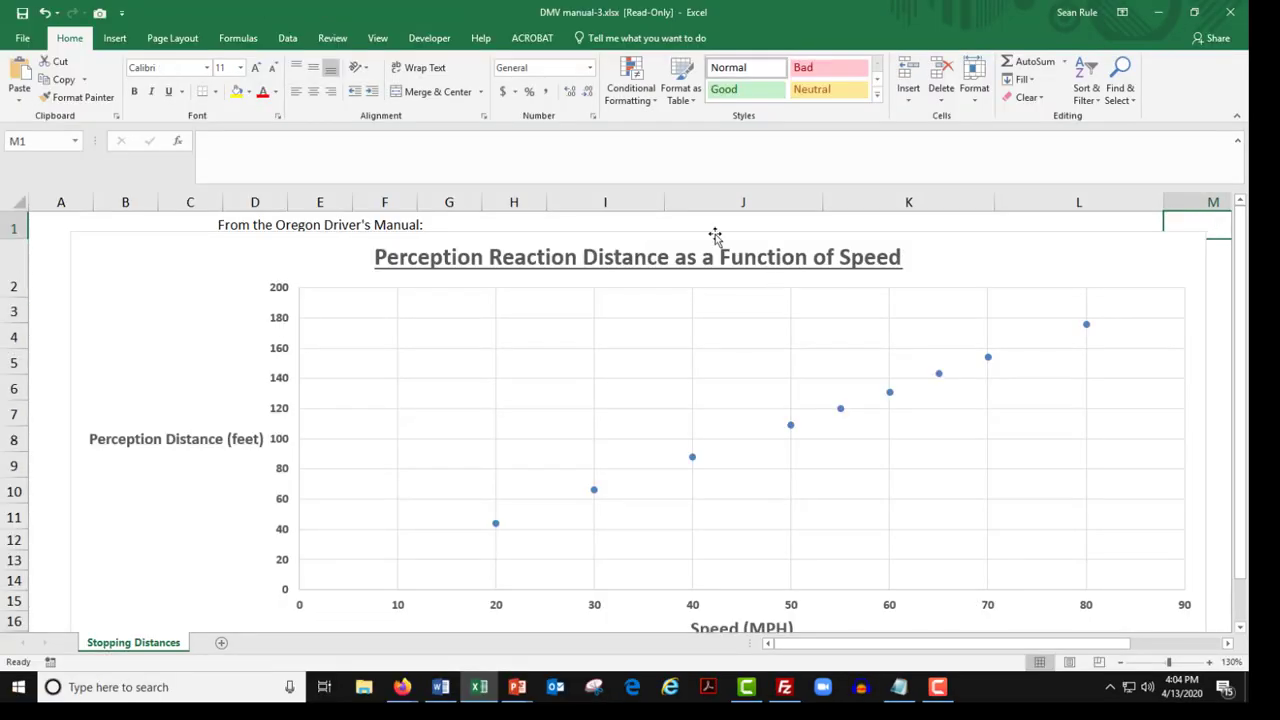
left_click(646, 229)
left_click_drag(640, 231, 668, 218)
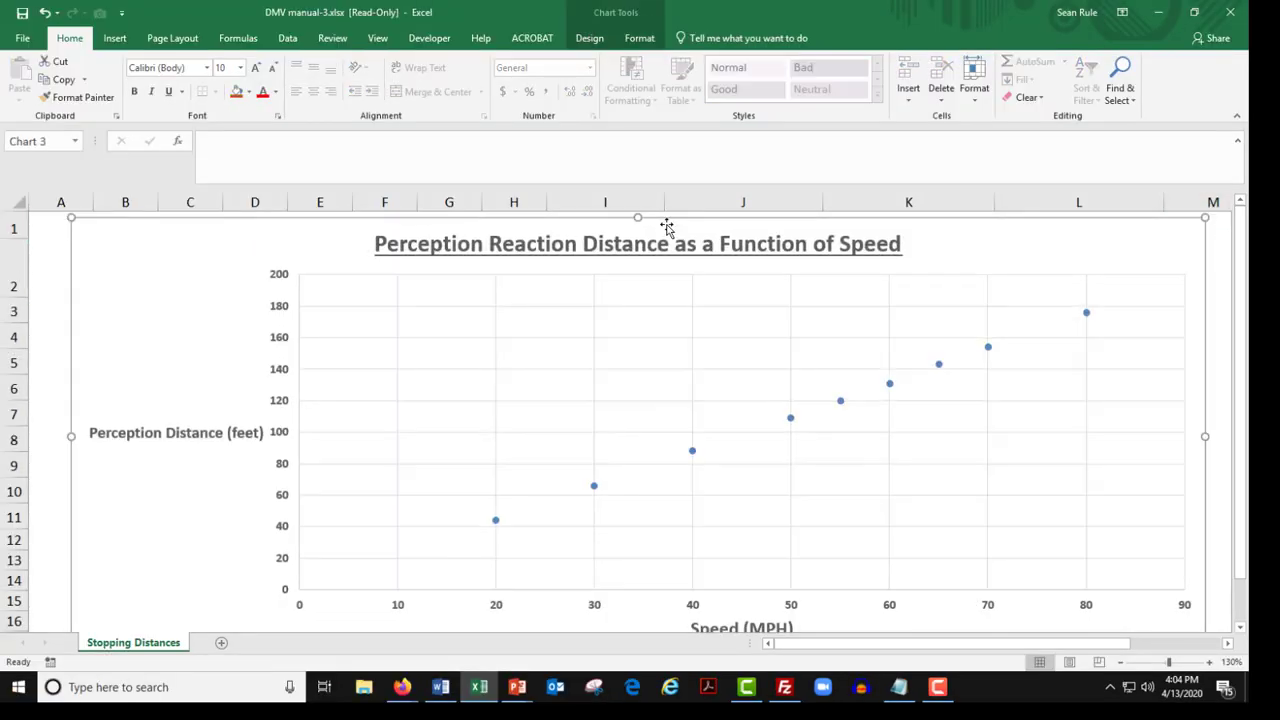